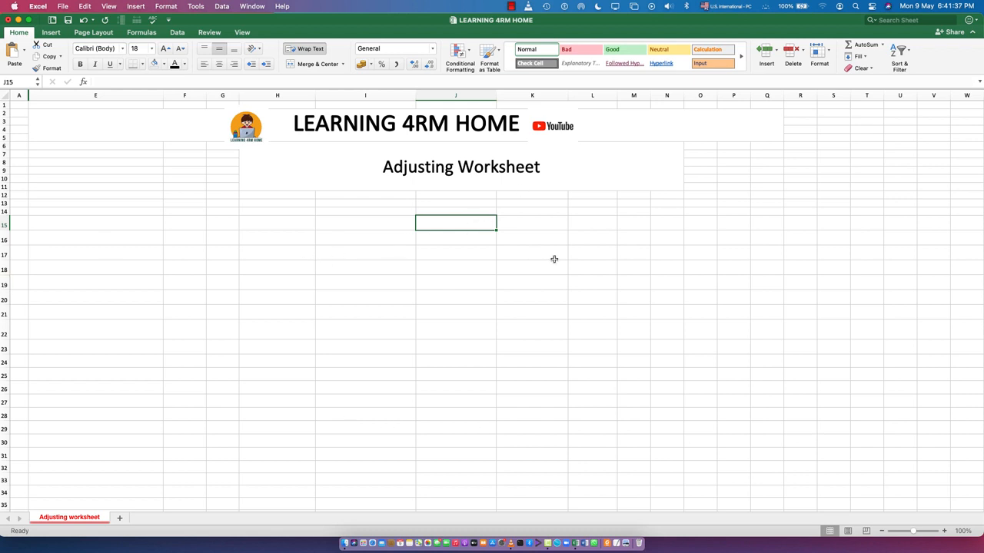
- Insert a three-column table with a header row over the cell range I18:K25
left_click_drag(336, 270, 420, 269)
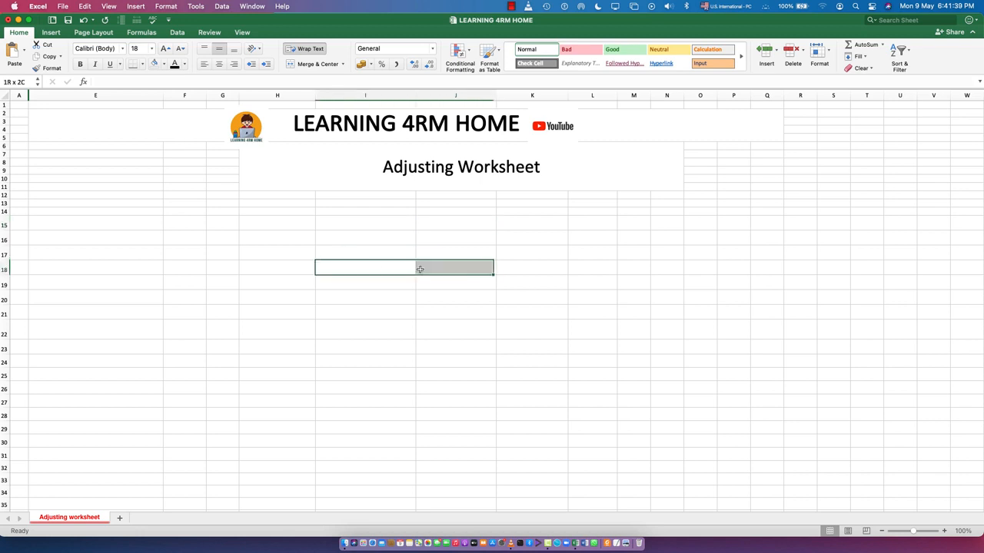
left_click_drag(482, 269, 532, 375)
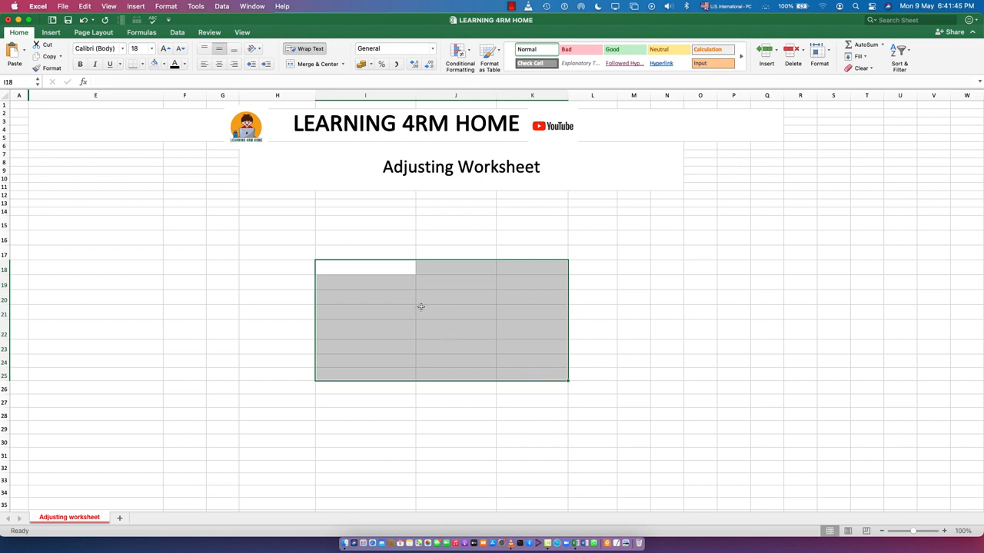
left_click(51, 32)
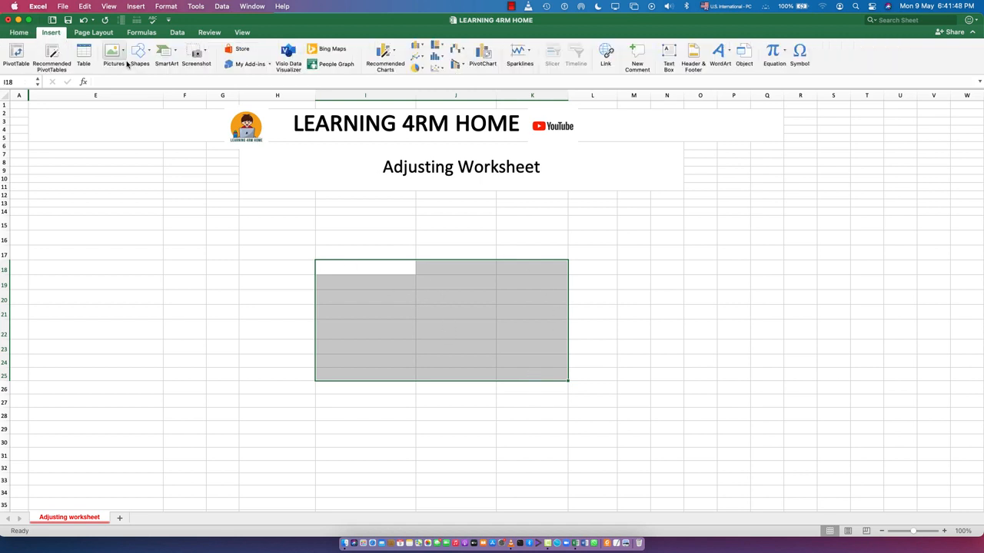
left_click(84, 54)
key("Return")
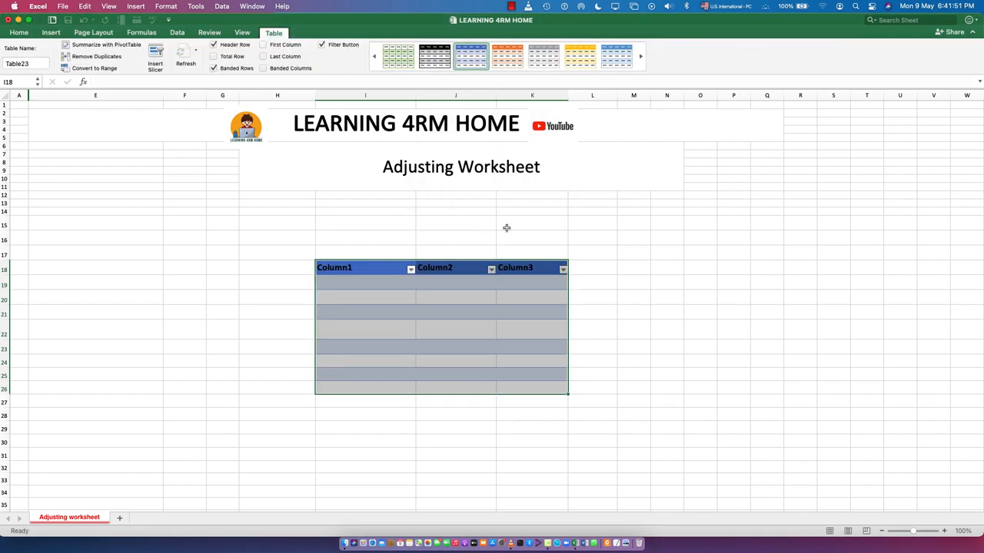
- Fill the table's first data row with Monday under Column1 and January under Column2
left_click(355, 268)
left_click(358, 280)
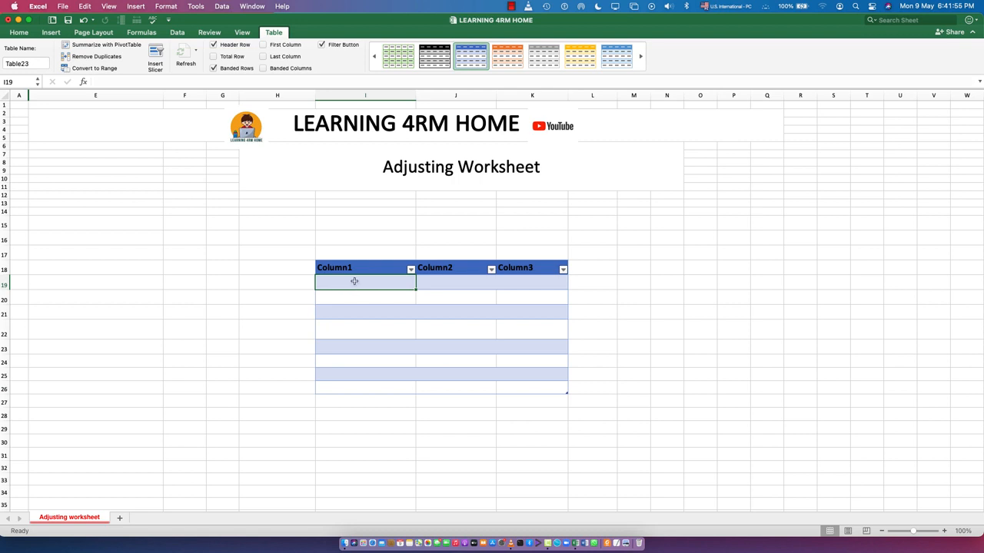
type("Monda")
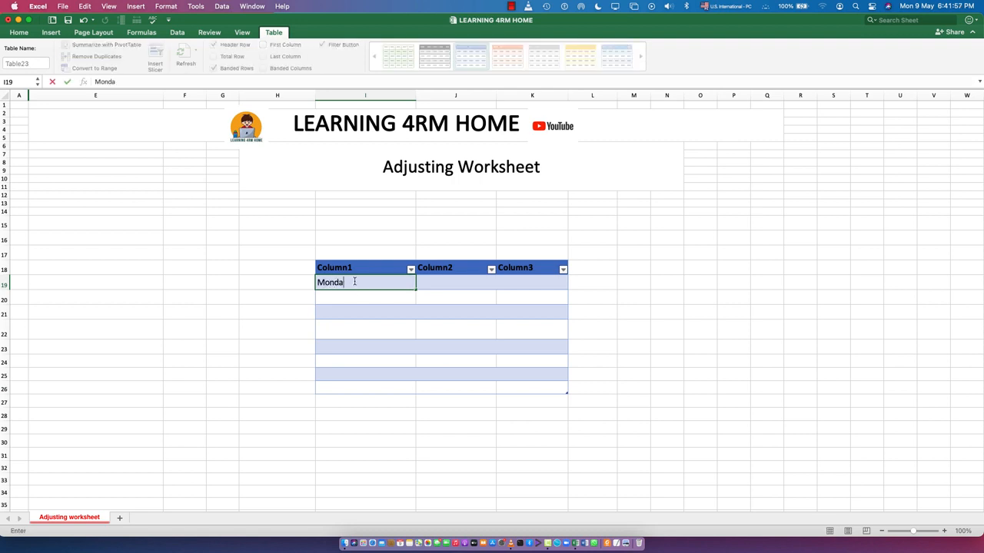
type("y")
key("Return")
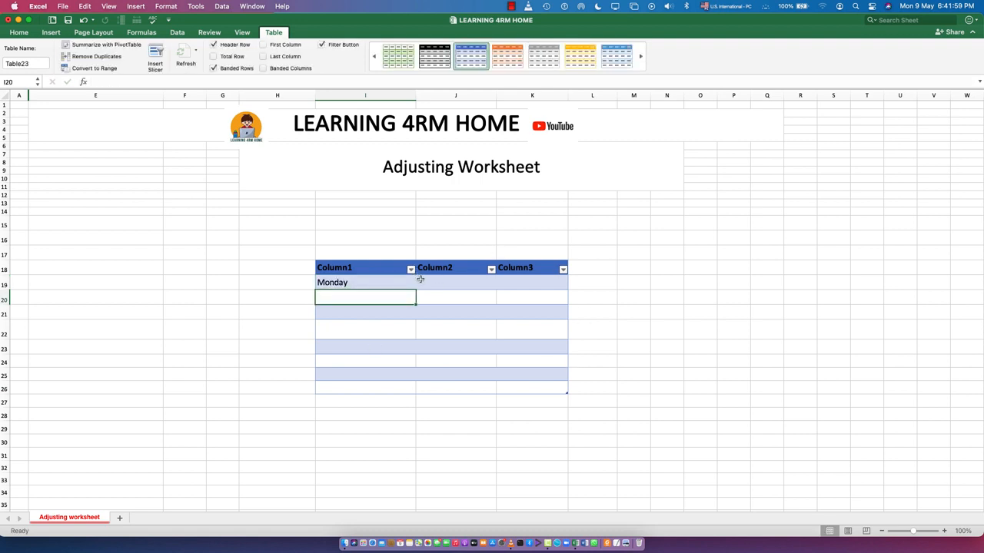
left_click(439, 283)
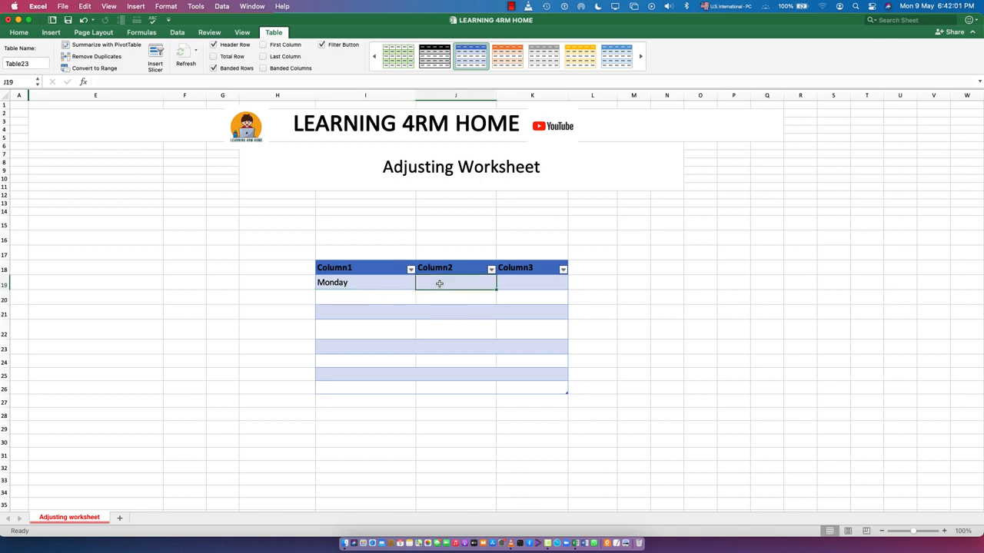
type("January")
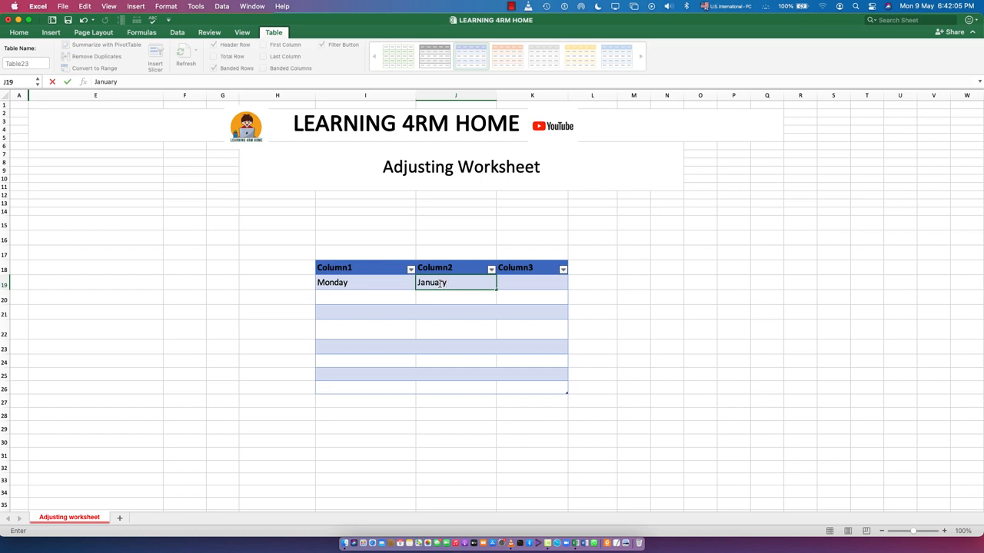
key("Return")
- Enter Ghana under Column3 in the table's first data row
left_click(532, 285)
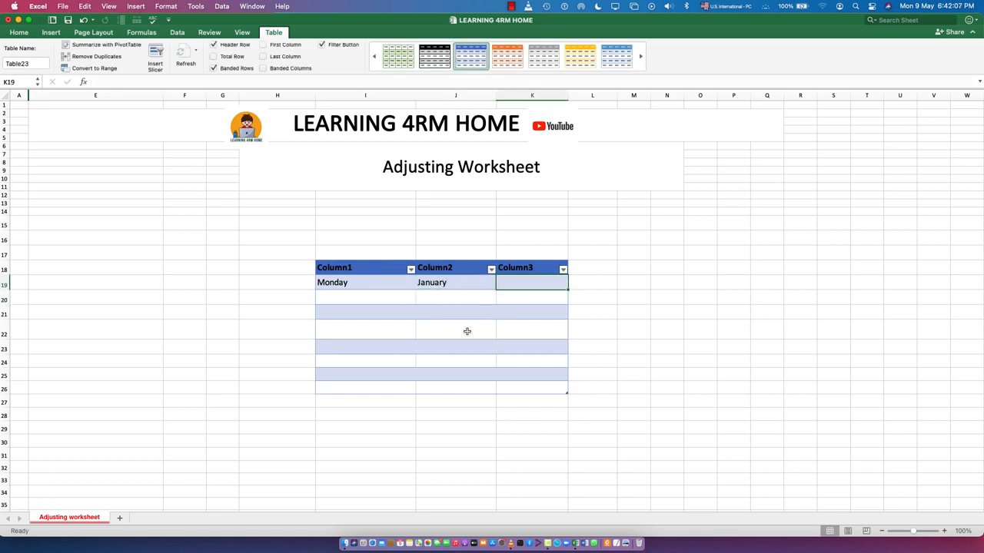
type("ghana")
key("BackSpace")
key("BackSpace")
key("BackSpace")
key("BackSpace")
key("BackSpace")
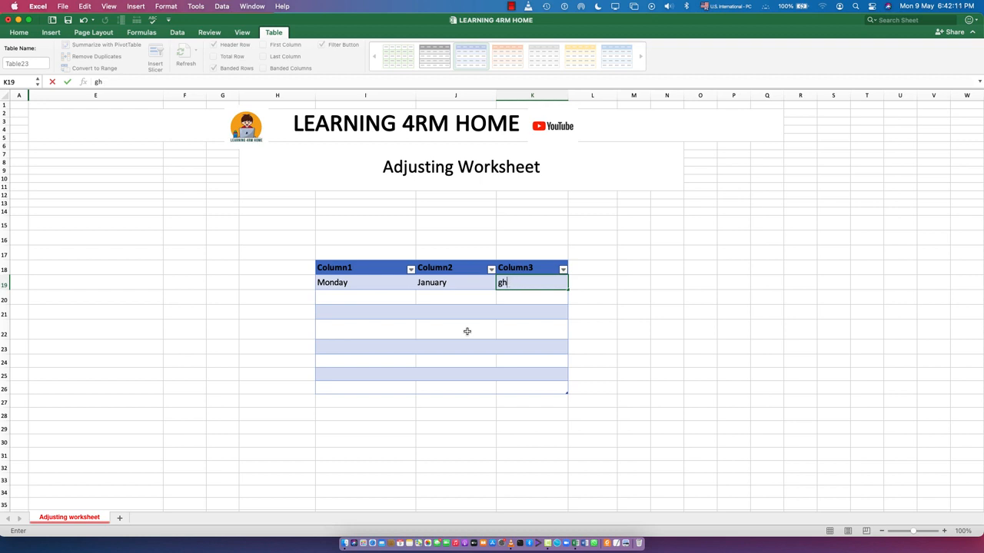
type("Ghana")
key("Return")
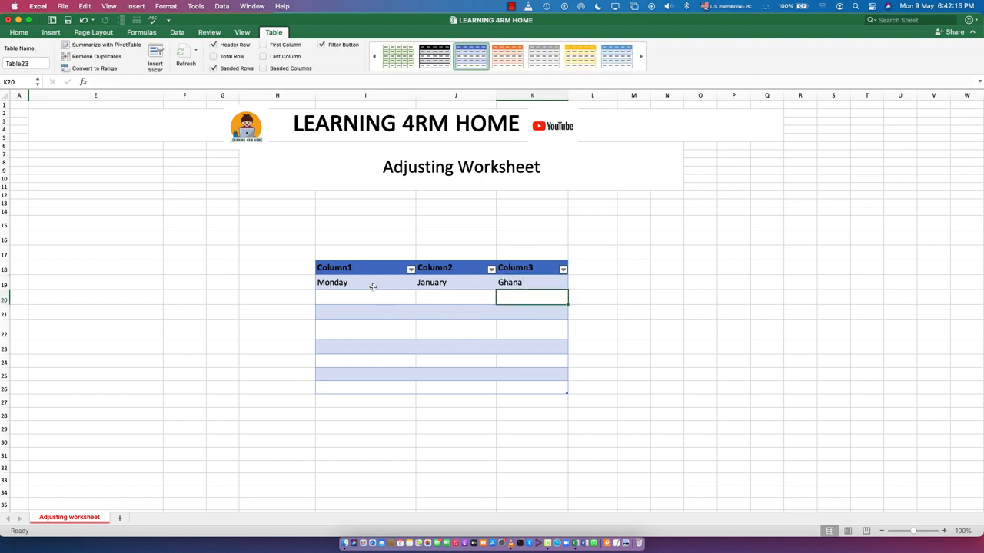
- Autofill the Monday, January and Ghana cells down their columns to row 26 of the table
left_click(373, 283)
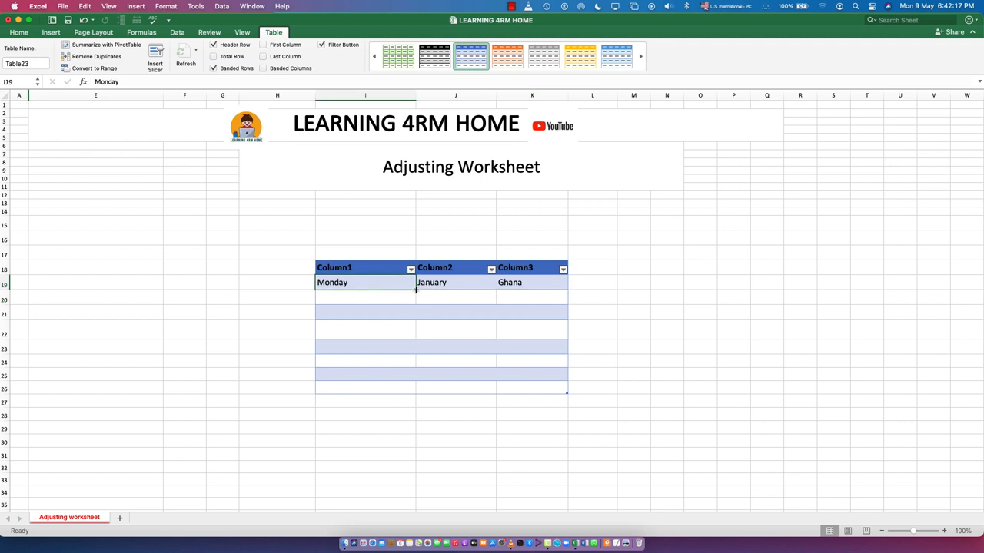
left_click_drag(415, 289, 415, 394)
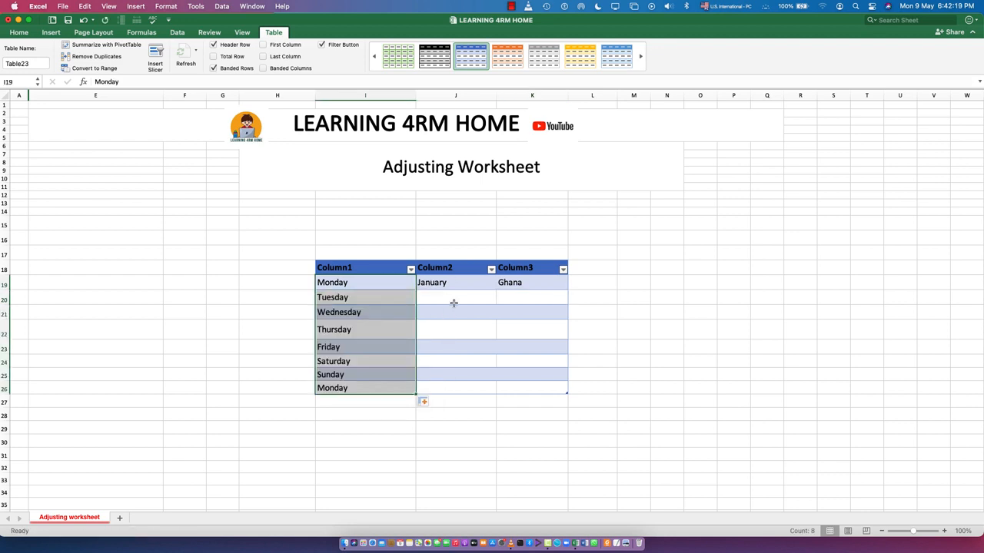
left_click(456, 285)
left_click_drag(496, 291, 499, 399)
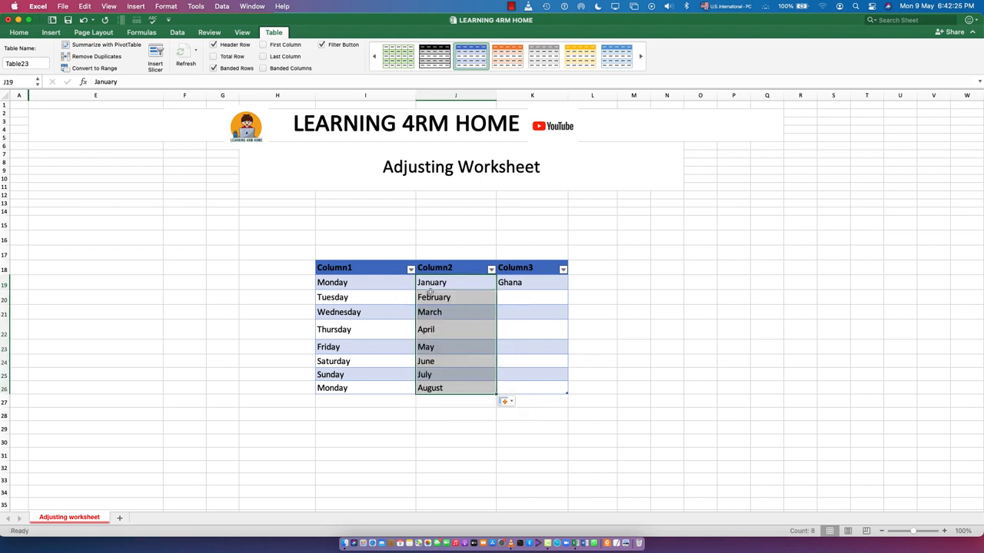
left_click(541, 285)
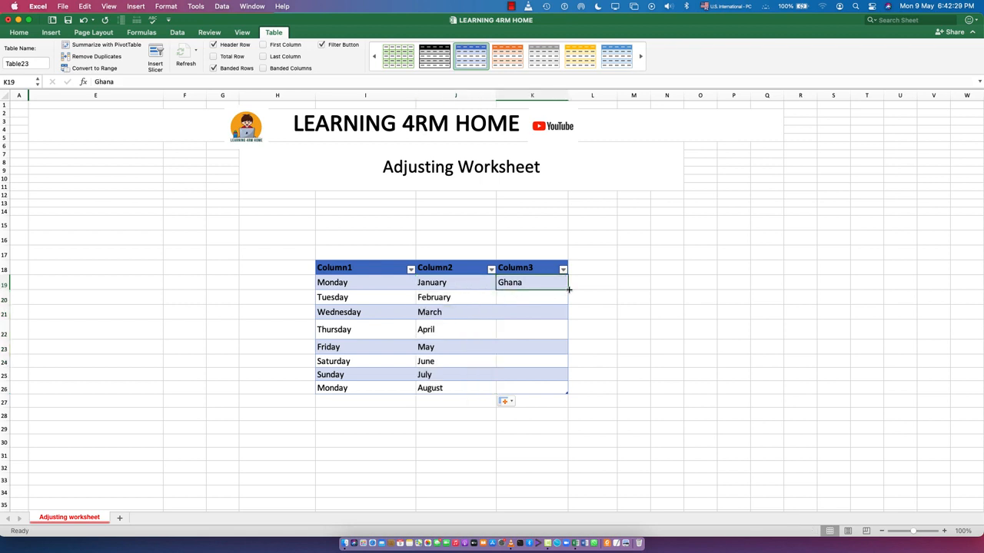
left_click_drag(569, 290, 565, 392)
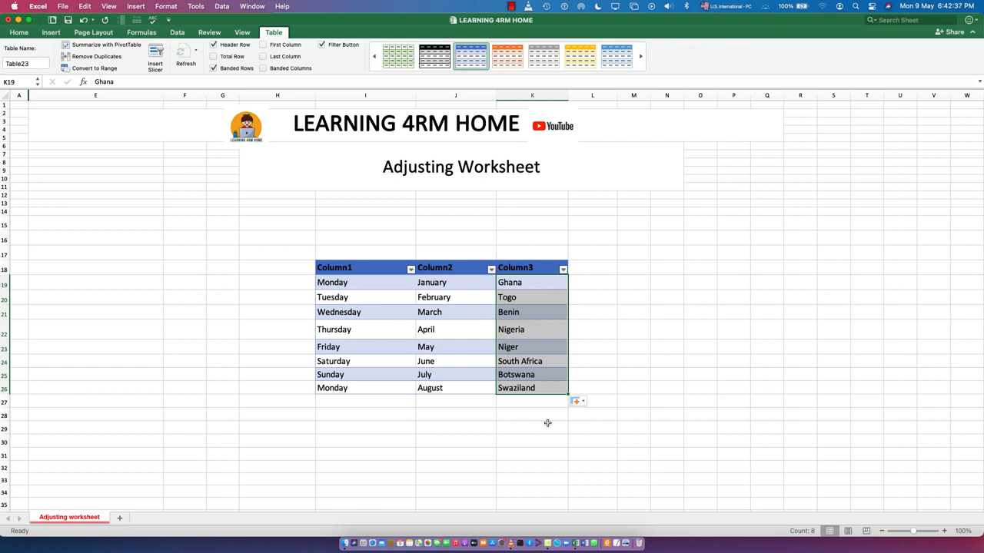
left_click(395, 427)
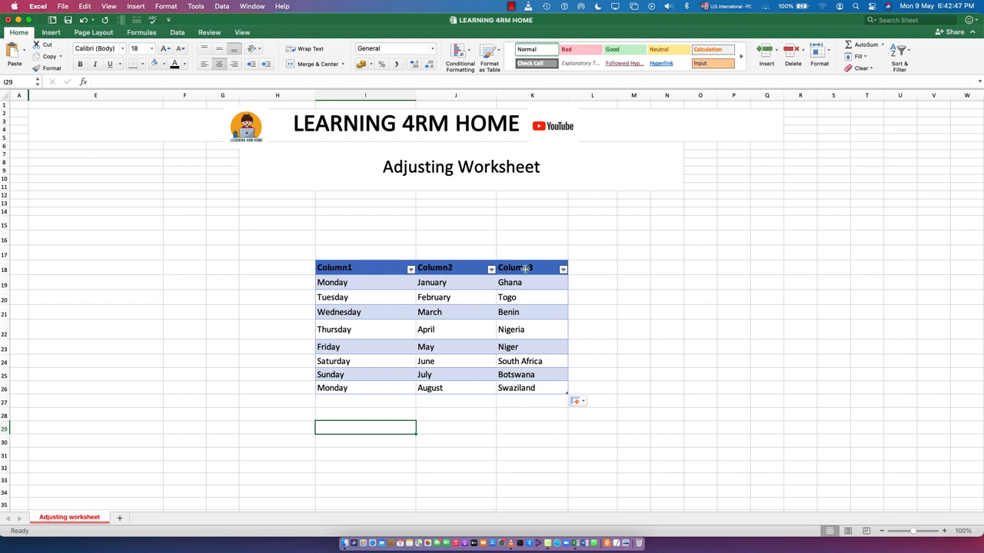
- Examine the sheet's columns H to K and rows 18 to 20 one by one to see how they cross the table
left_click(332, 270)
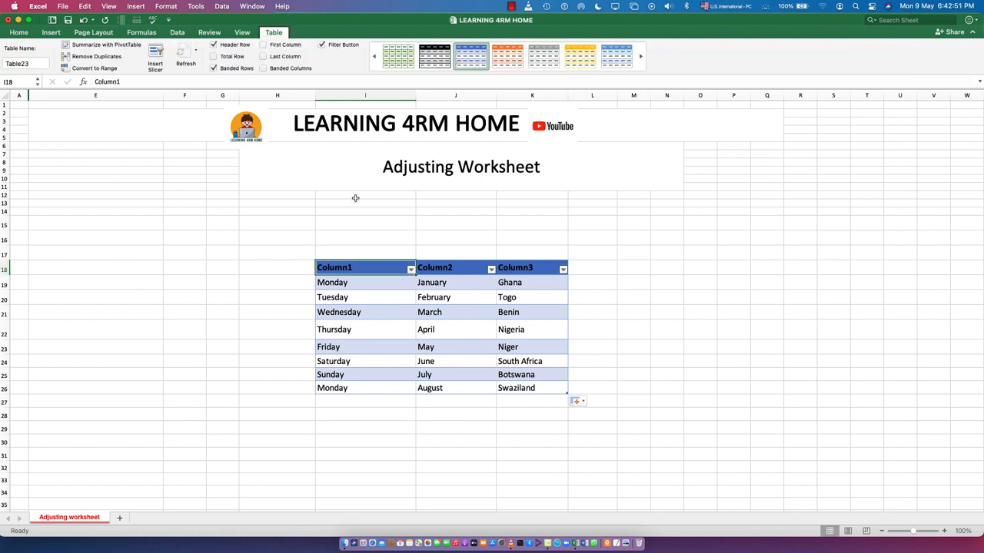
left_click(359, 94)
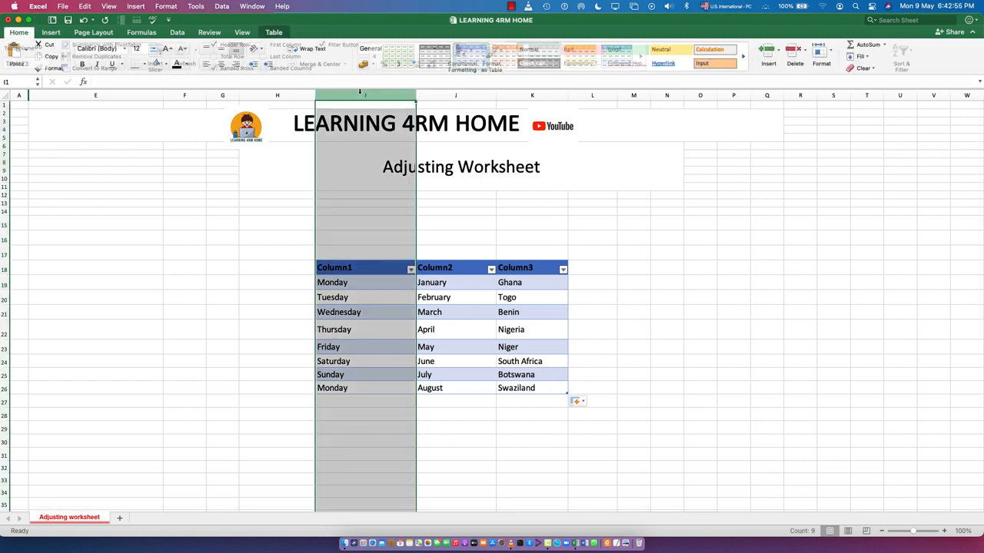
left_click(275, 93)
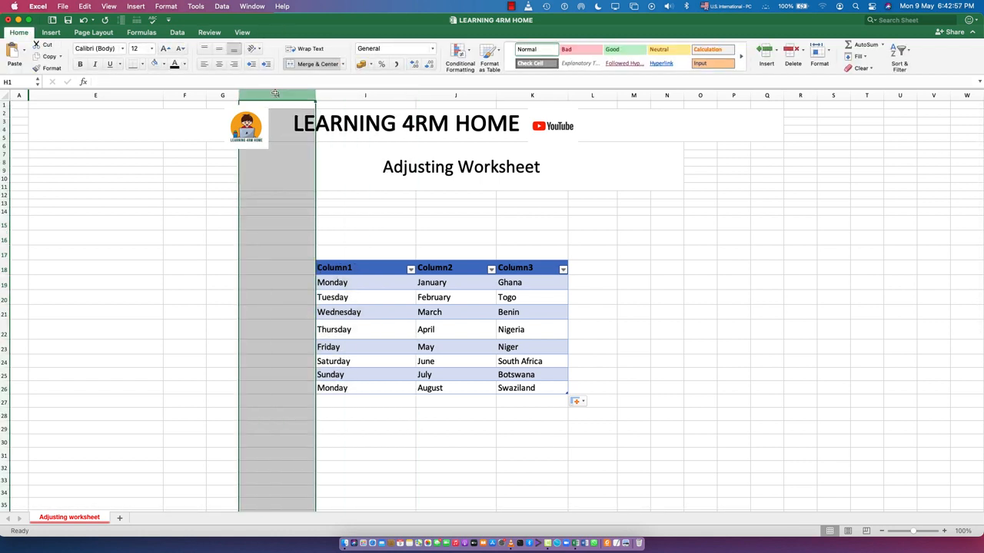
left_click(367, 94)
left_click(458, 95)
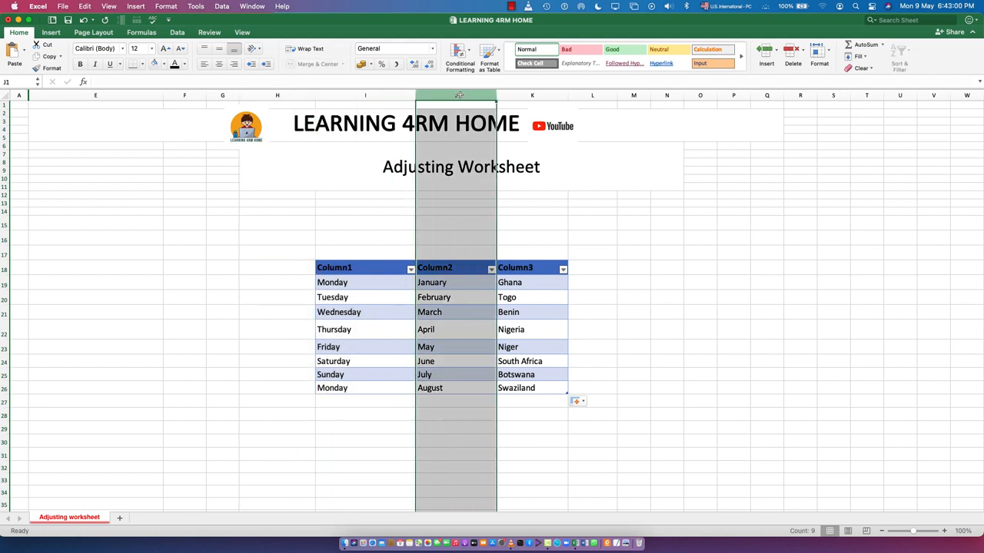
left_click(546, 94)
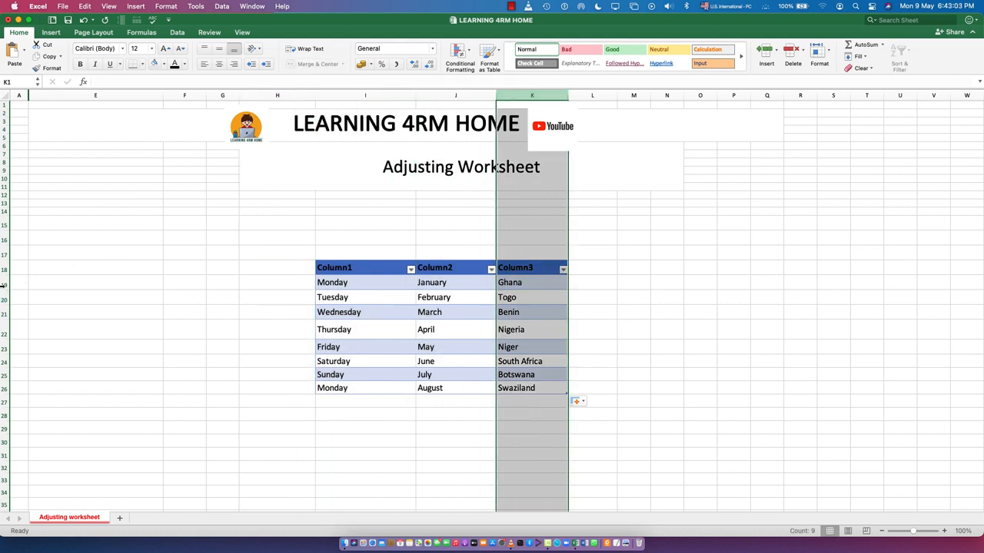
left_click(4, 285)
left_click(4, 269)
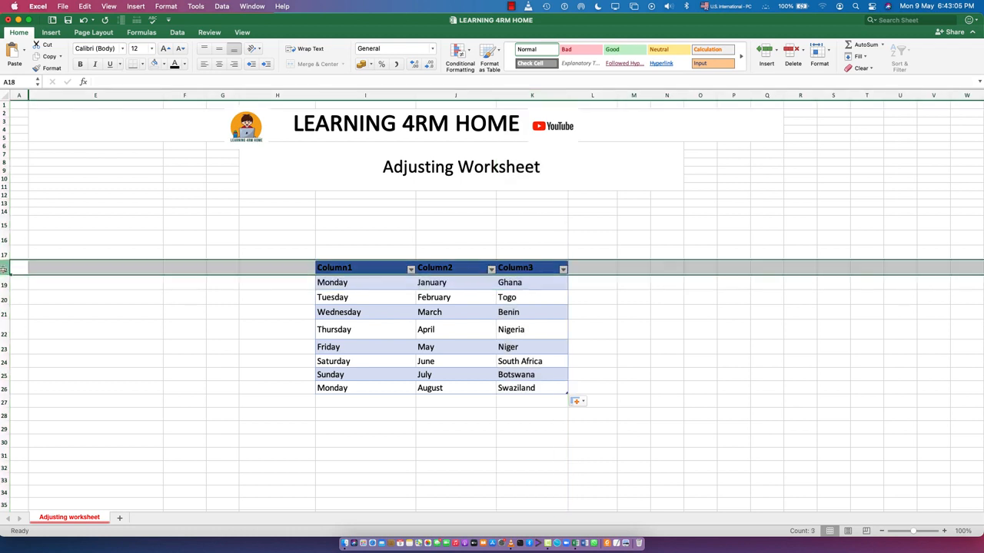
left_click(4, 298)
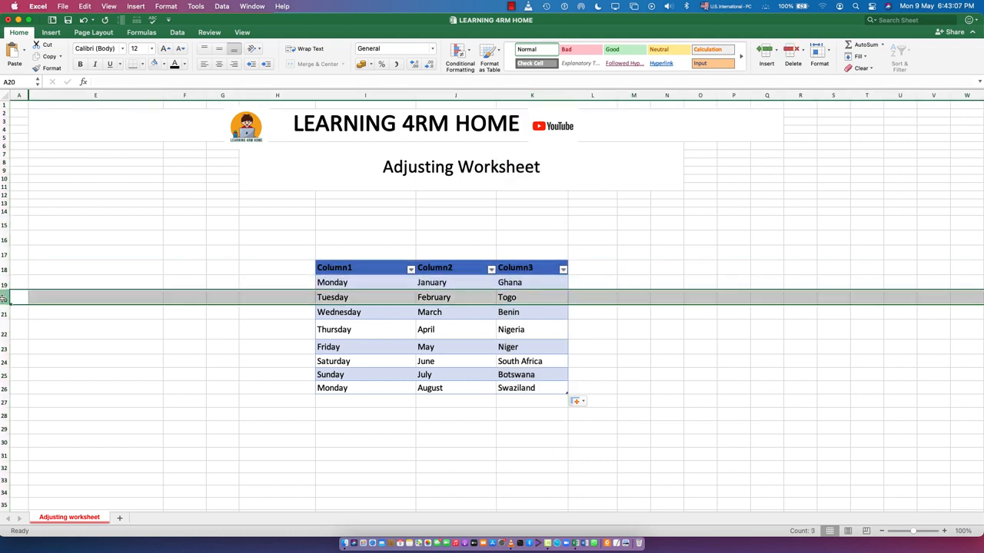
left_click(342, 96)
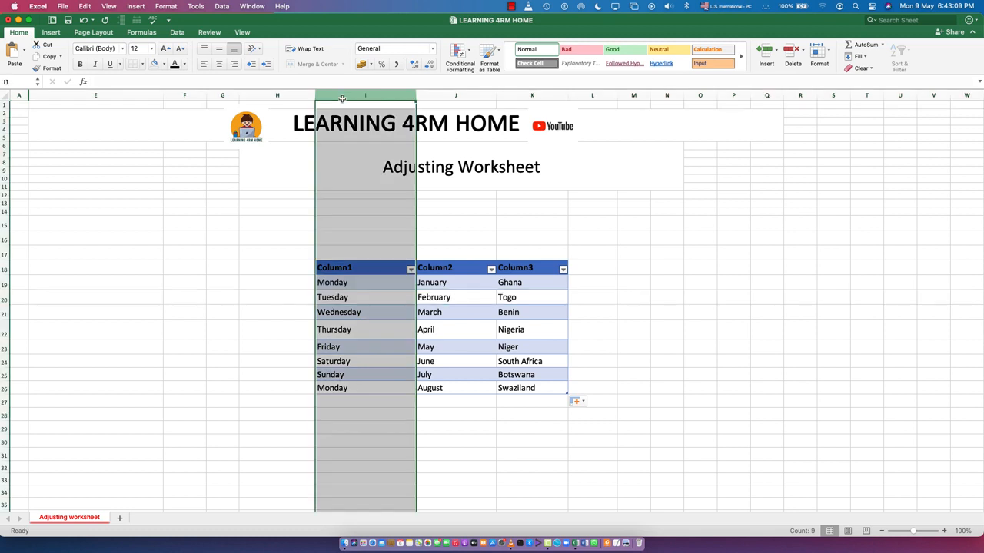
left_click(4, 283)
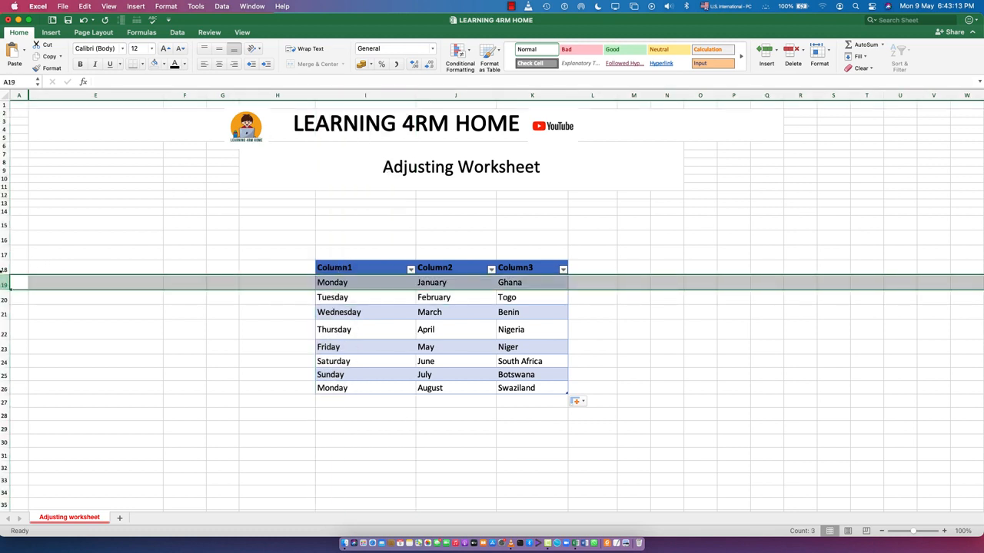
left_click(365, 95)
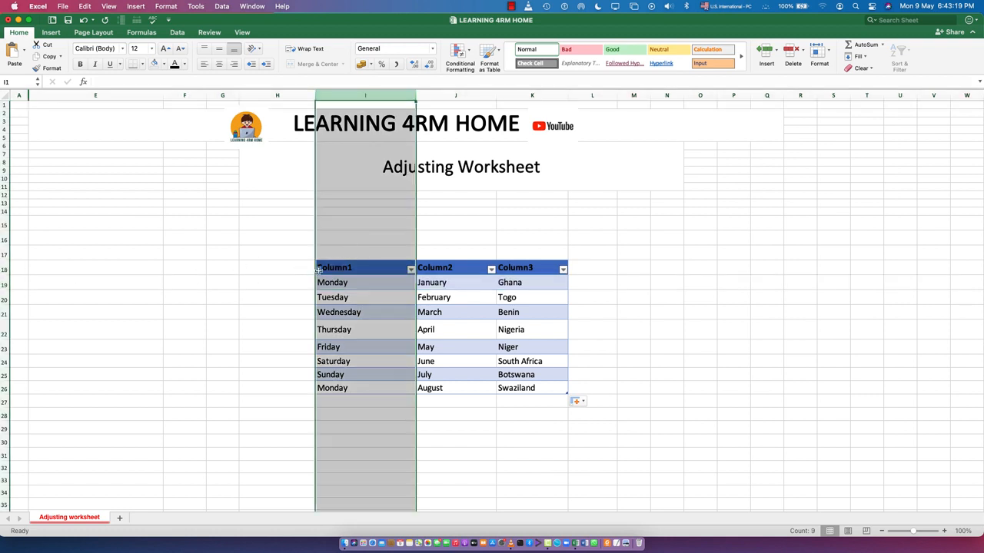
left_click(361, 270)
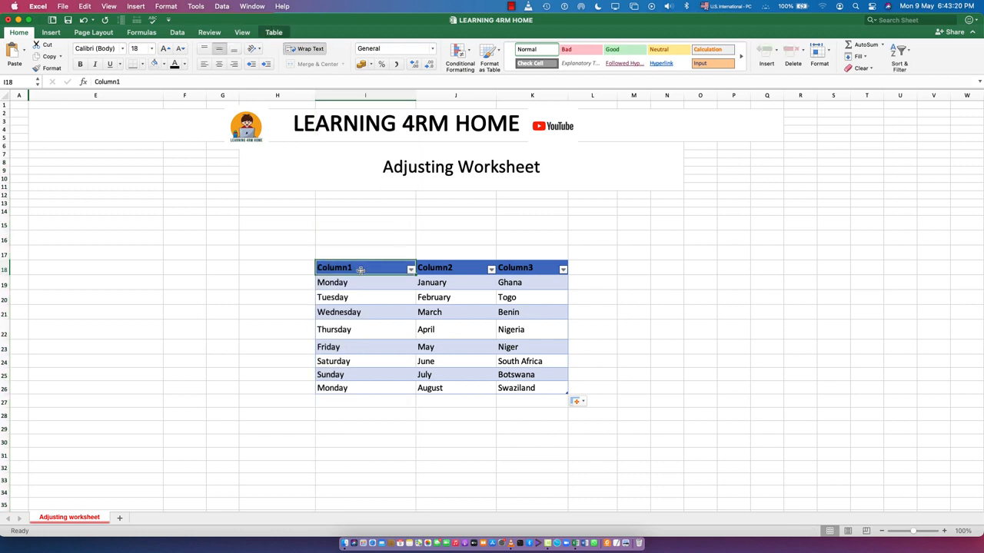
left_click(354, 309)
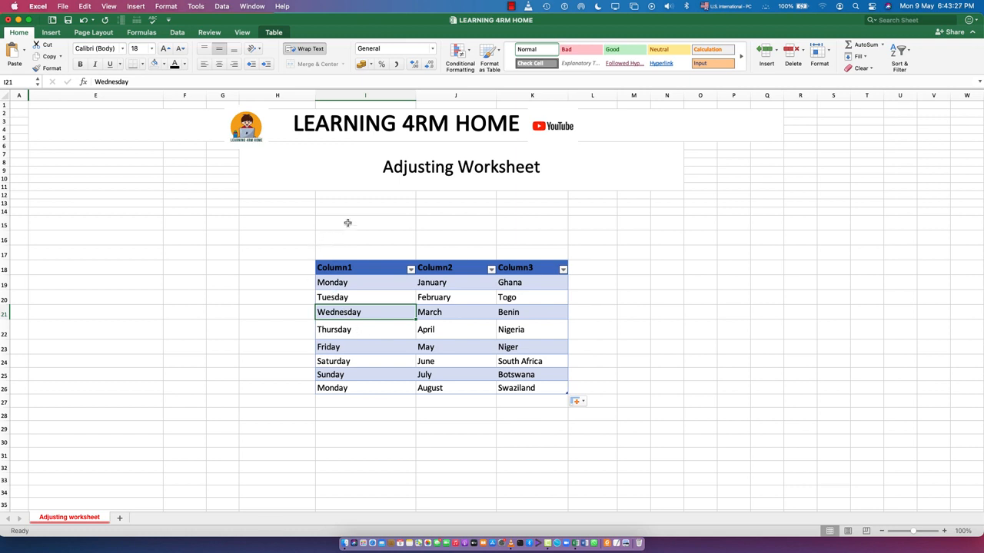
- Enter the label "Add column" in cell I15 above the table
left_click(347, 223)
type("Add")
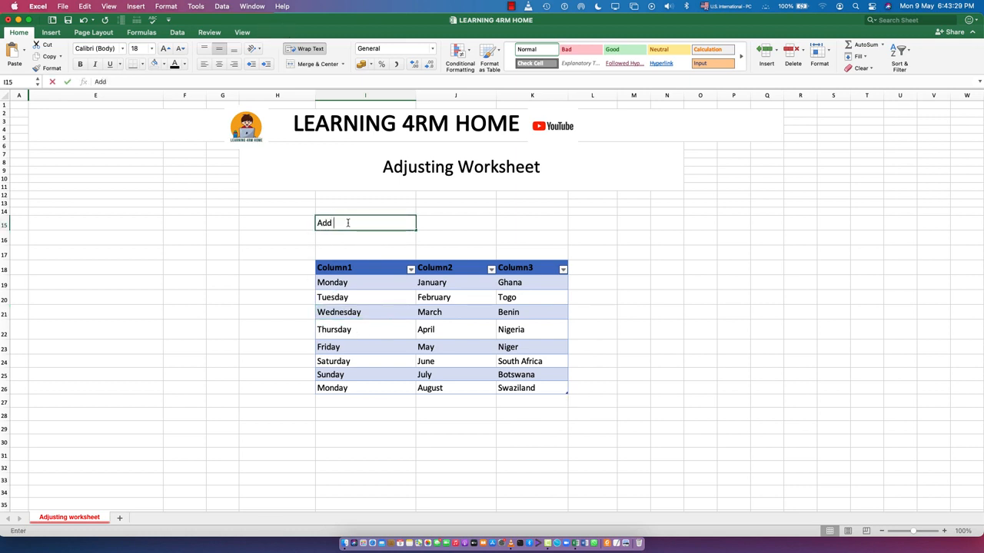
type(" column")
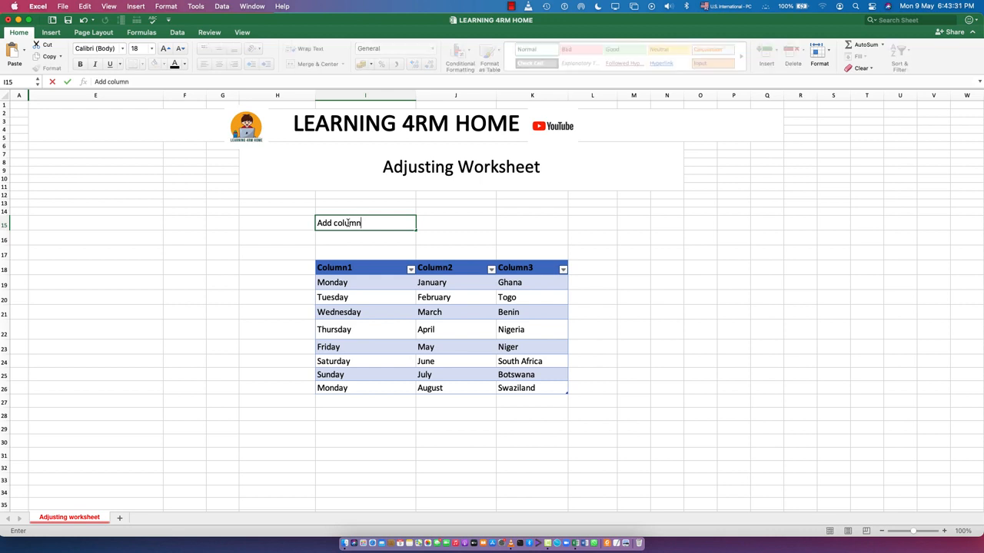
- Insert a new table column to the left of the weekday column, Column1
left_click(345, 283)
right_click(358, 284)
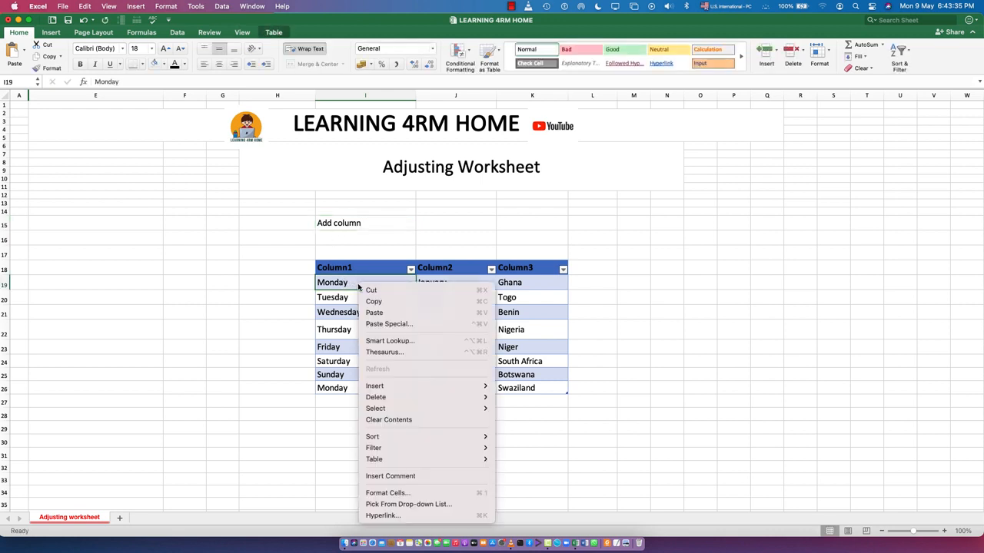
mouse_move(389, 392)
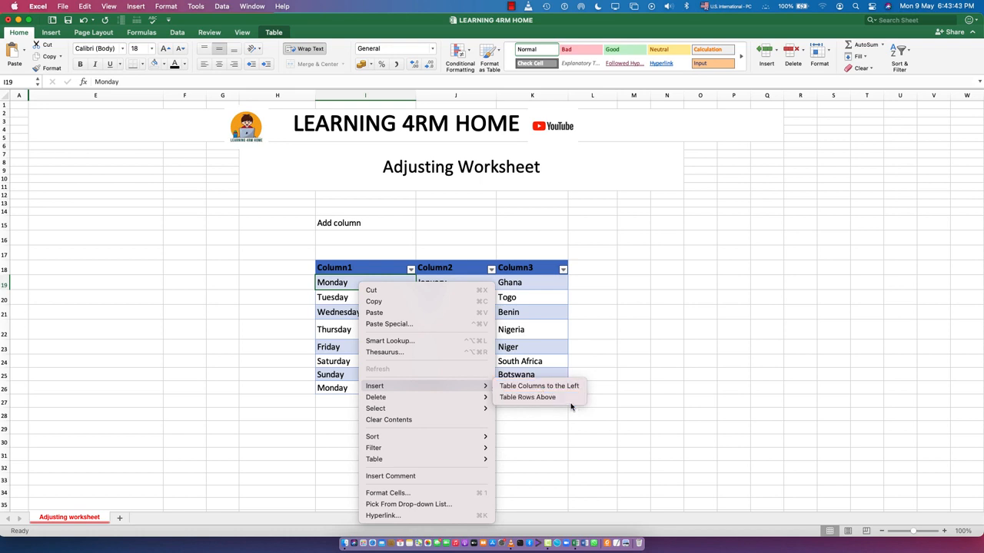
left_click(541, 388)
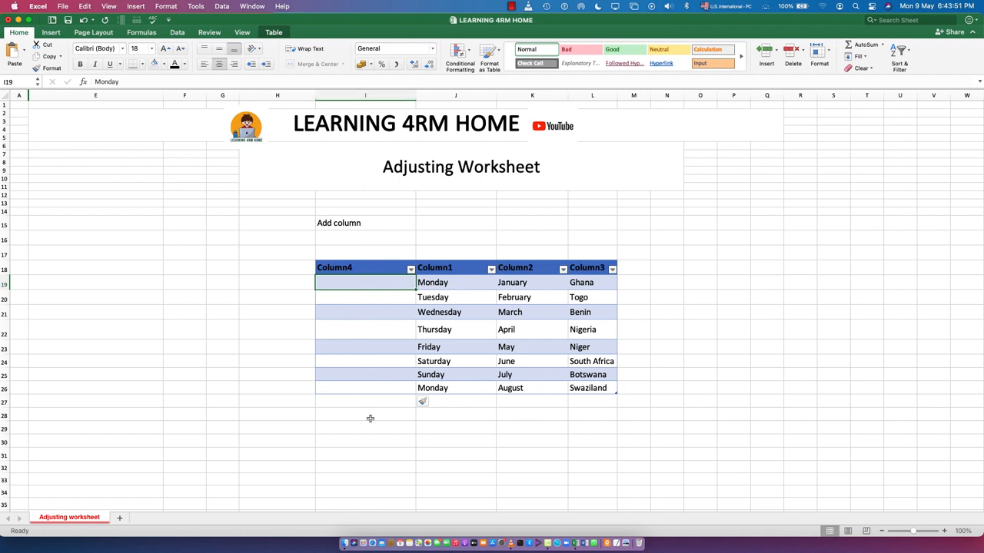
- Insert a table column to the right of the country column, Column3, and widen sheet column M until its header fits on one line
left_click(594, 268)
right_click(593, 286)
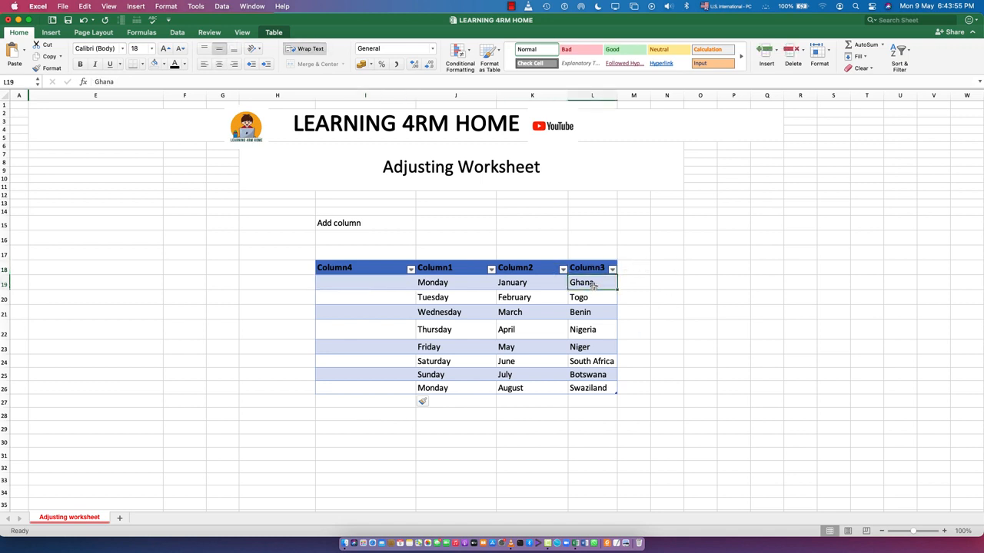
mouse_move(623, 393)
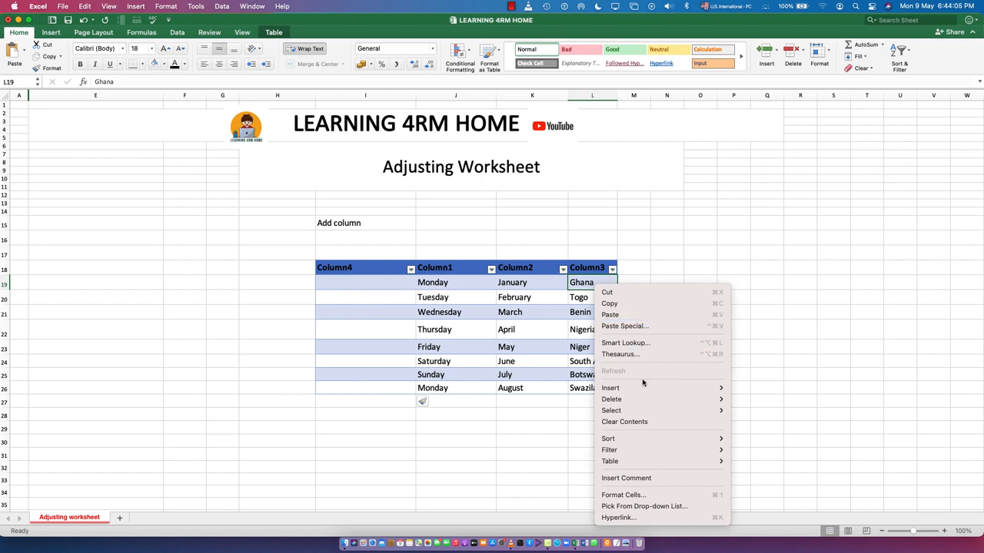
mouse_move(653, 388)
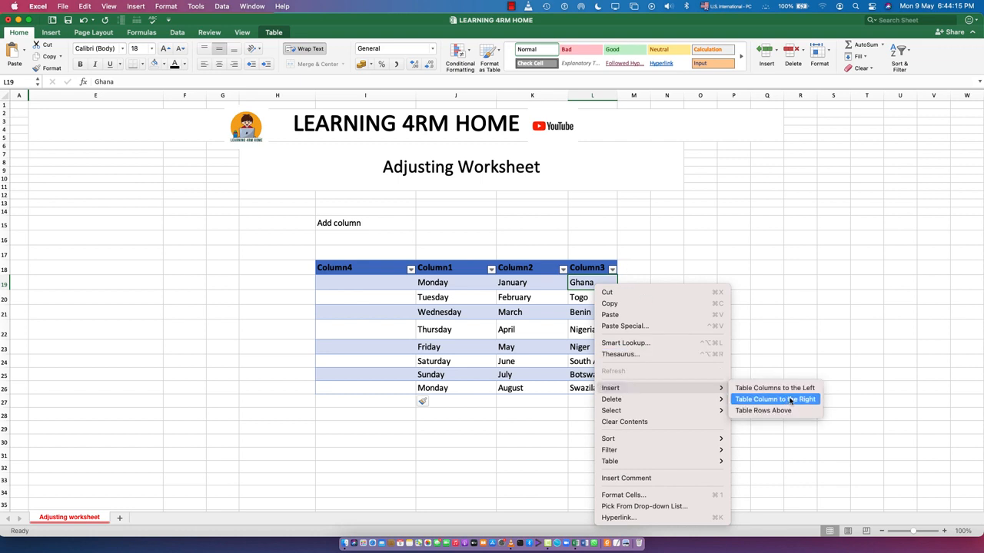
left_click(789, 399)
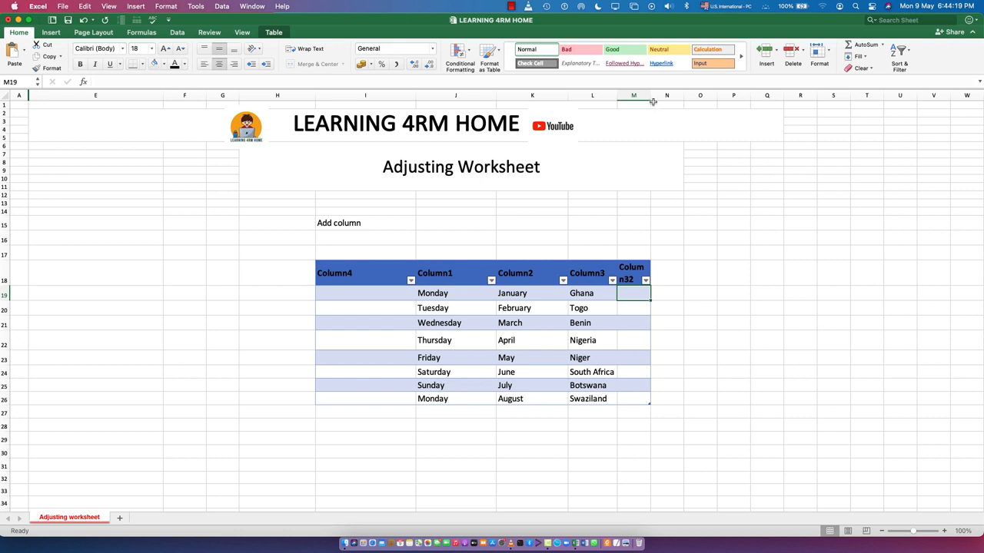
left_click_drag(651, 100, 701, 108)
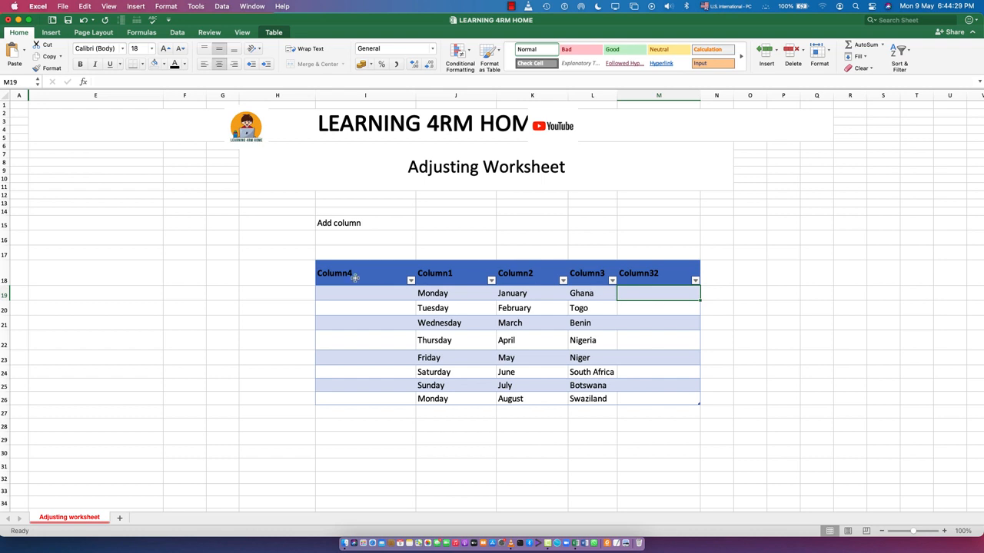
- Delete the empty Column4 from the table, in front of the weekday column
left_click_drag(359, 270, 356, 397)
right_click(356, 323)
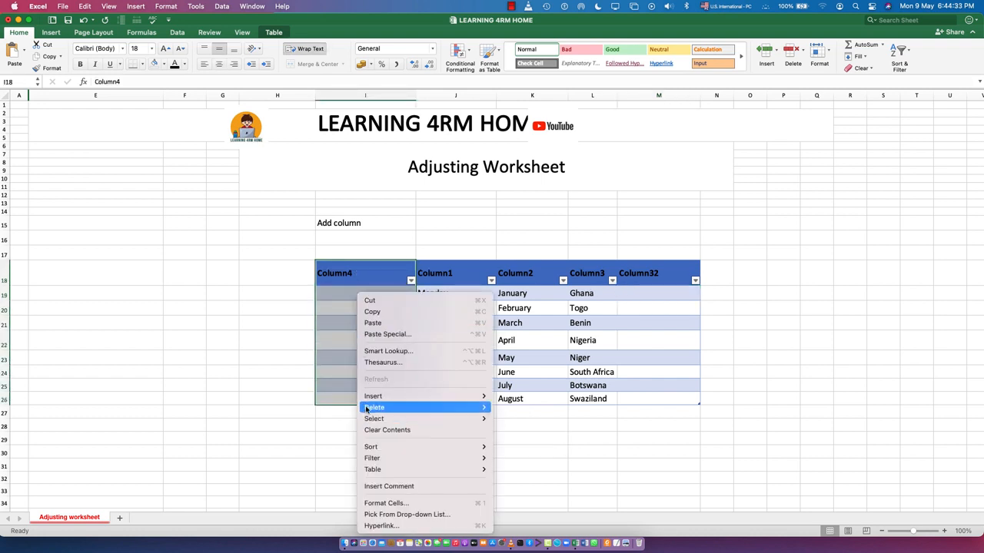
mouse_move(430, 407)
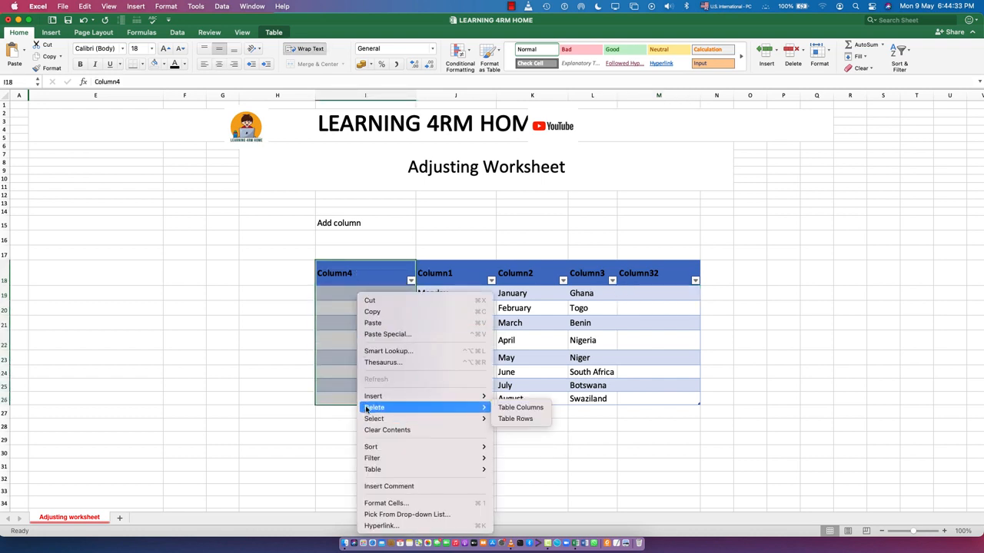
left_click(514, 407)
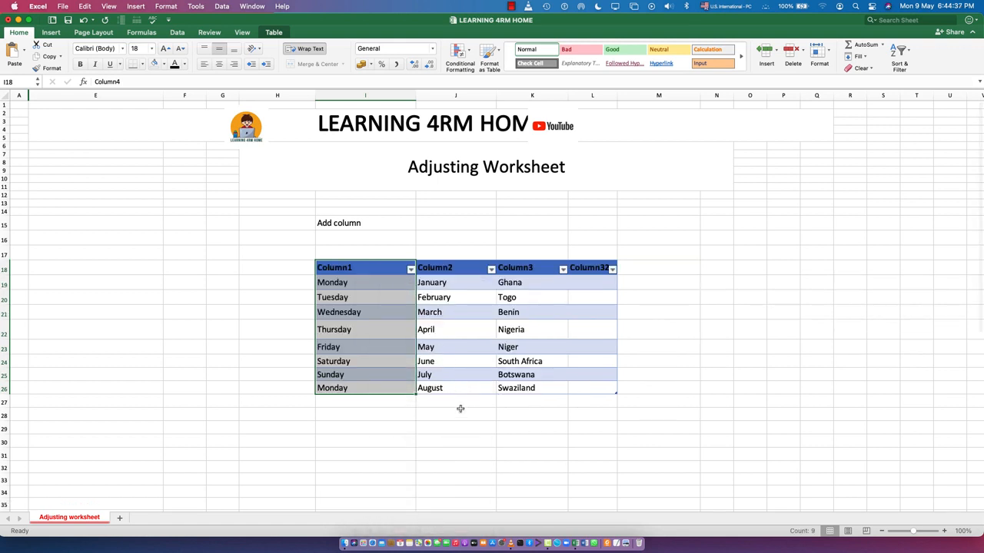
- Delete the empty table column Column32 beside the country column
left_click(587, 264)
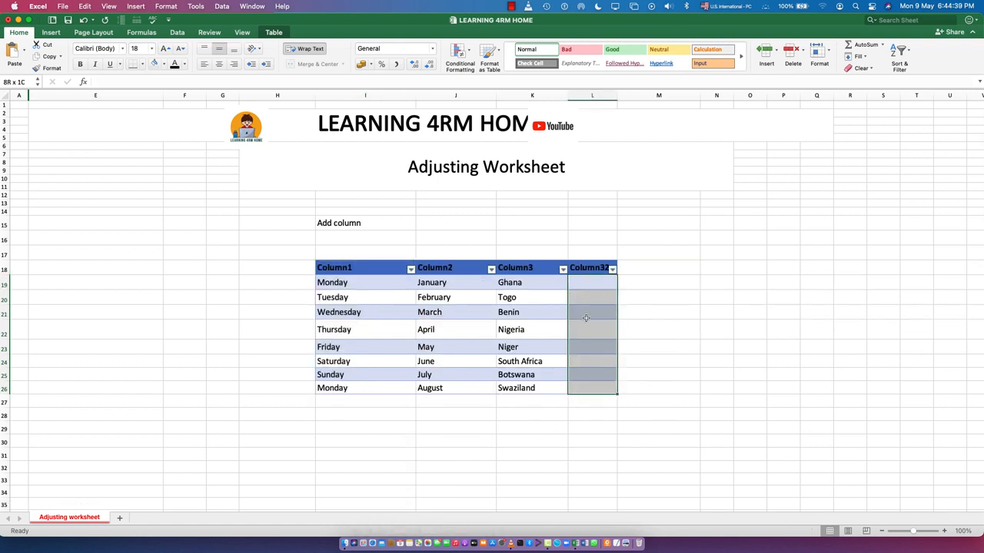
right_click(586, 317)
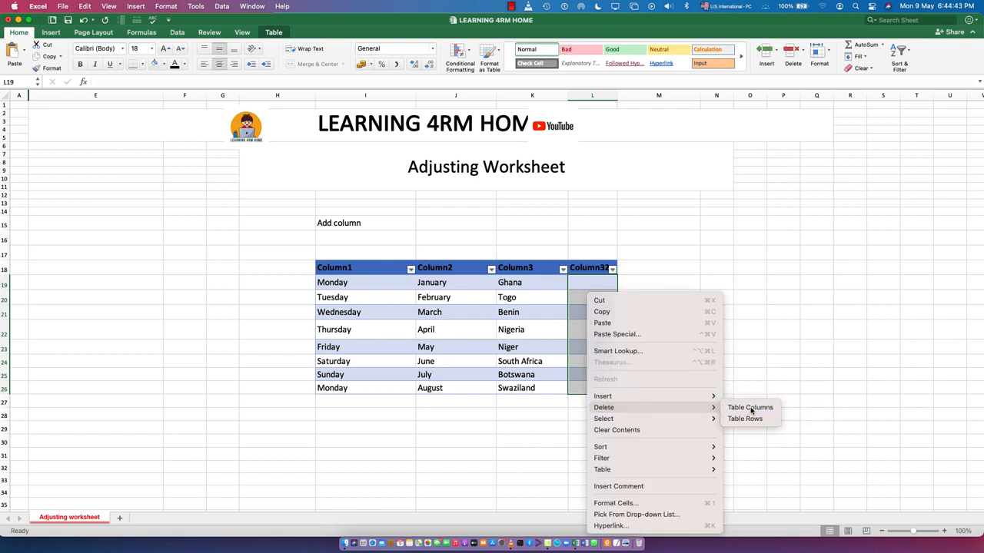
left_click(750, 408)
left_click(514, 439)
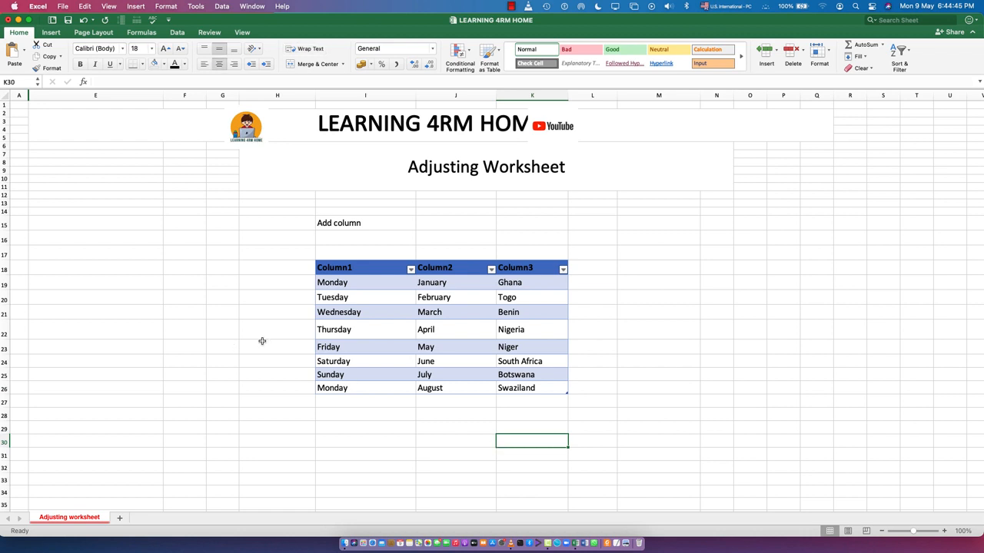
- Insert a blank table row above the Wednesday row and check its position between Tuesday and Wednesday
left_click(366, 312)
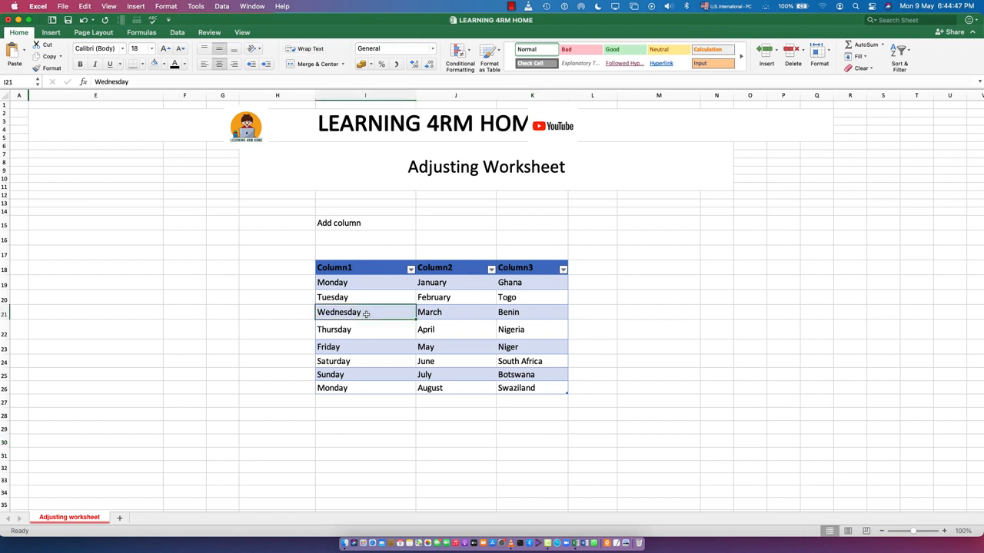
right_click(367, 315)
mouse_move(434, 396)
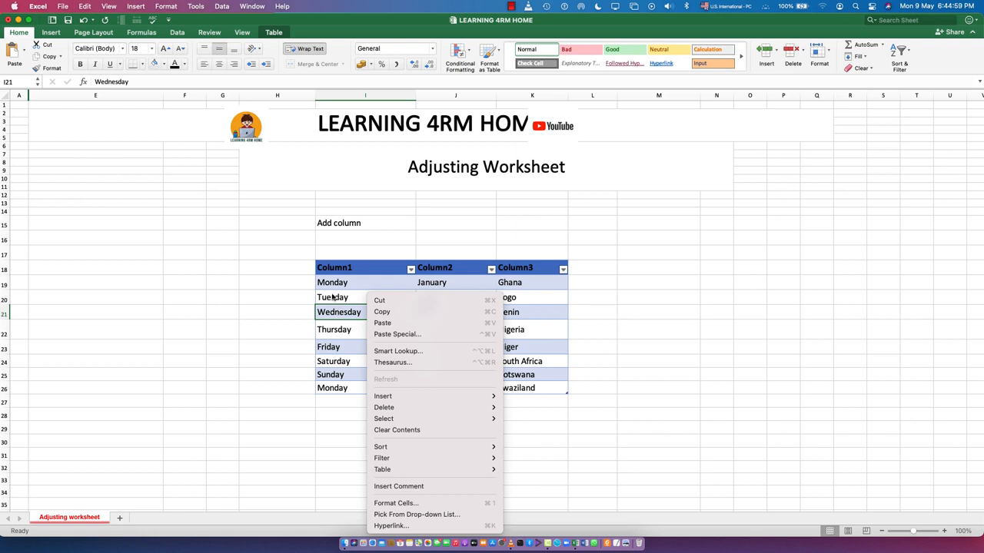
mouse_move(462, 396)
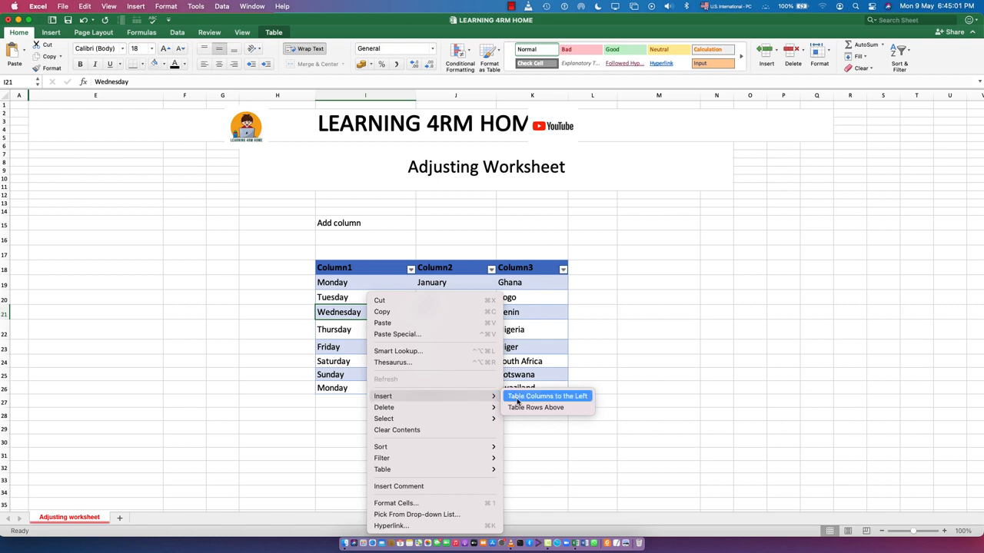
left_click(540, 408)
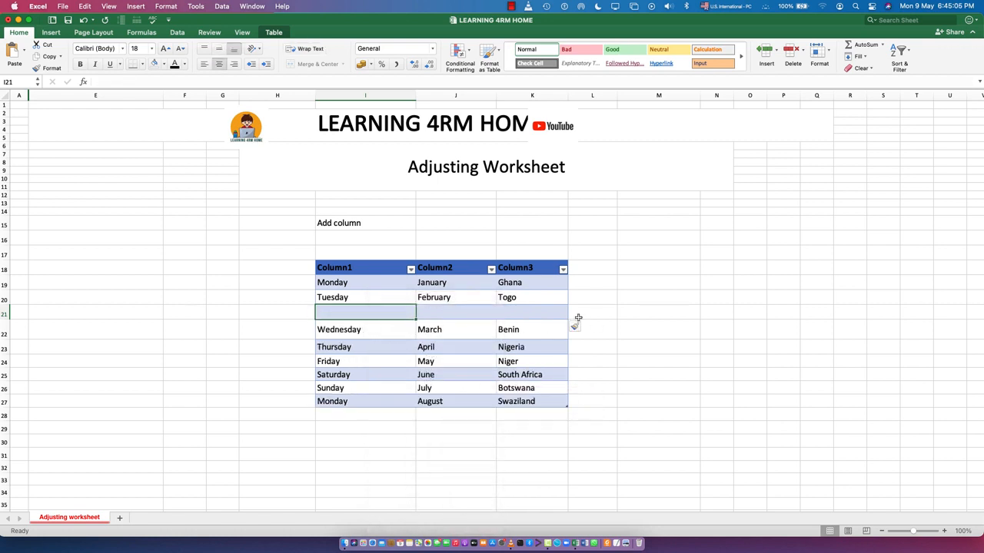
left_click(338, 296)
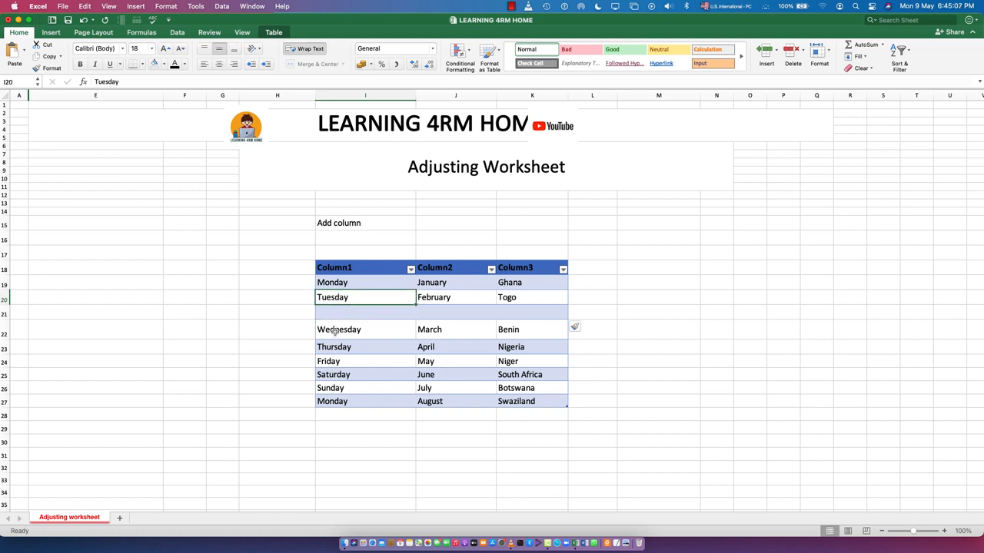
left_click(335, 332)
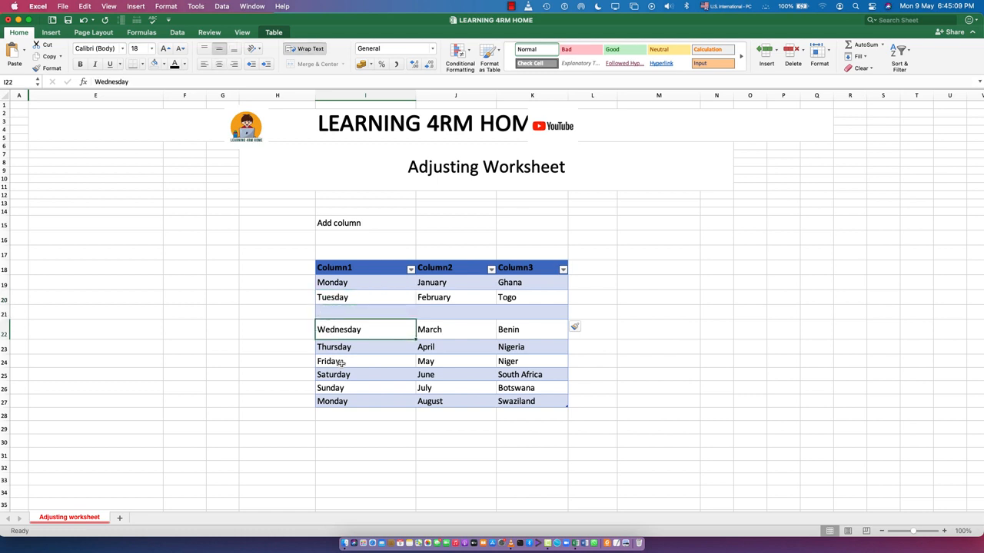
- Insert a blank table row above the Sunday row
left_click(333, 388)
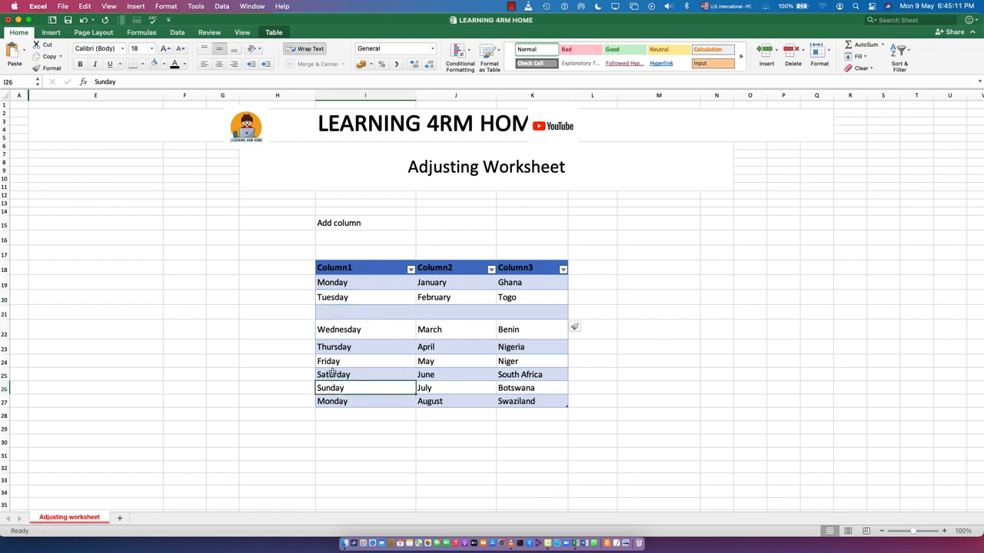
right_click(333, 391)
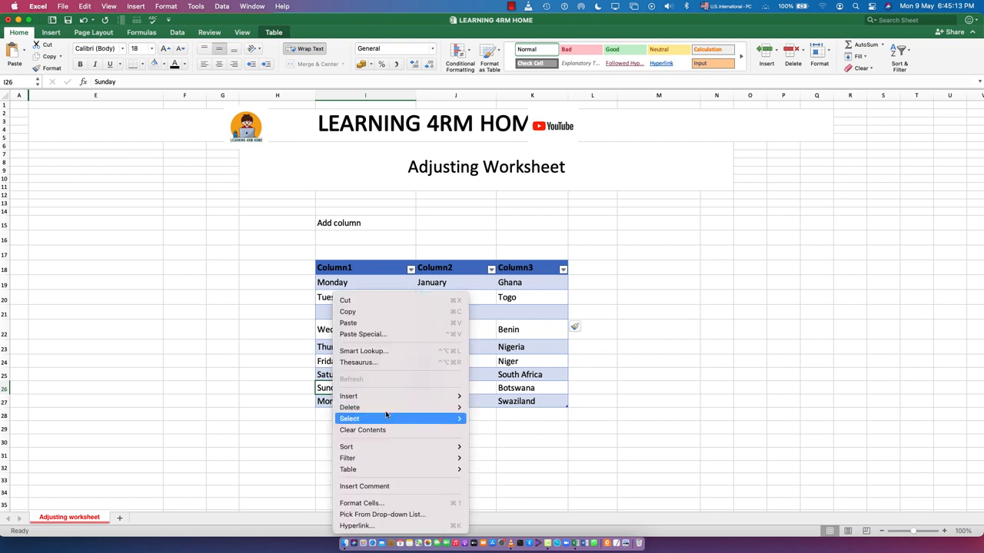
mouse_move(384, 395)
left_click(515, 408)
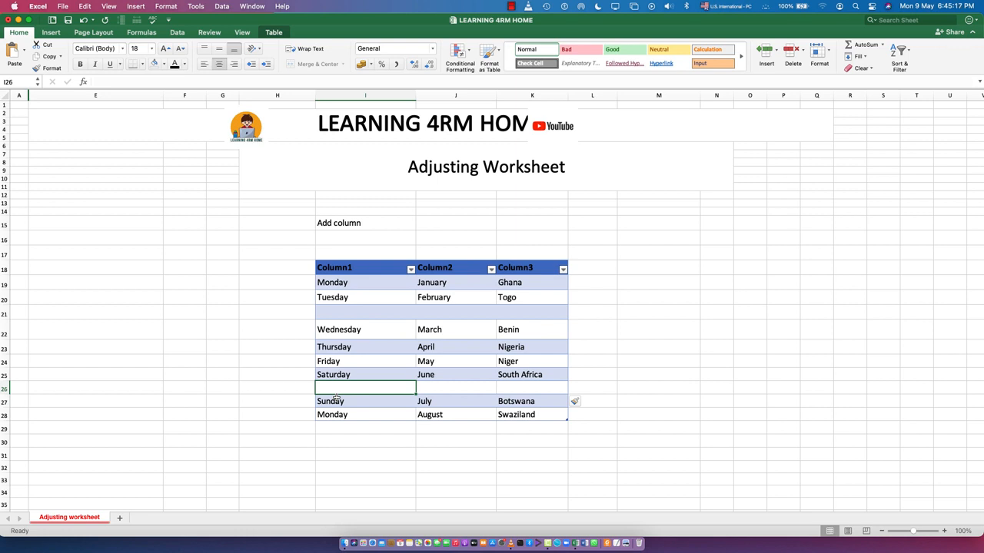
left_click(338, 398)
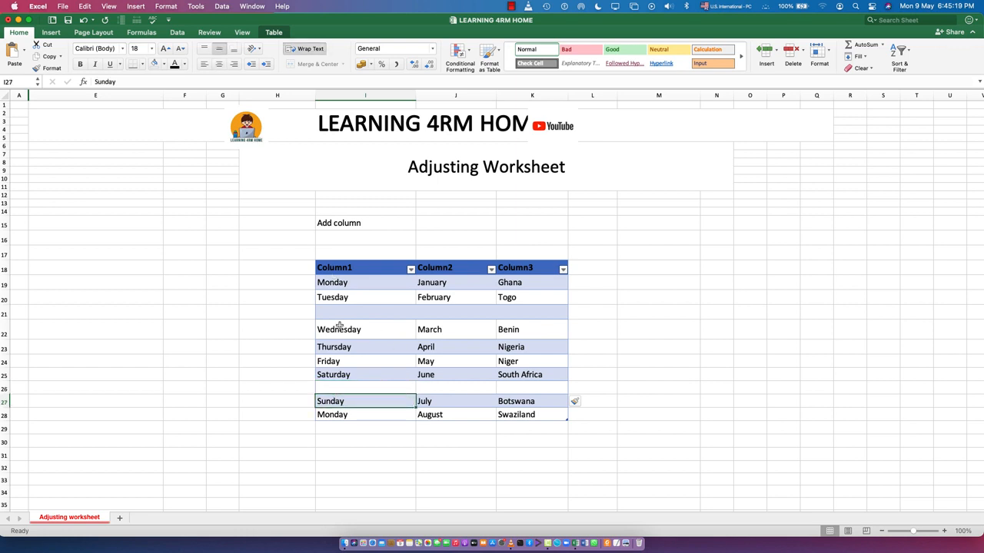
- Delete the blank table row between the Tuesday and Wednesday rows
left_click_drag(326, 312, 513, 311)
right_click(506, 313)
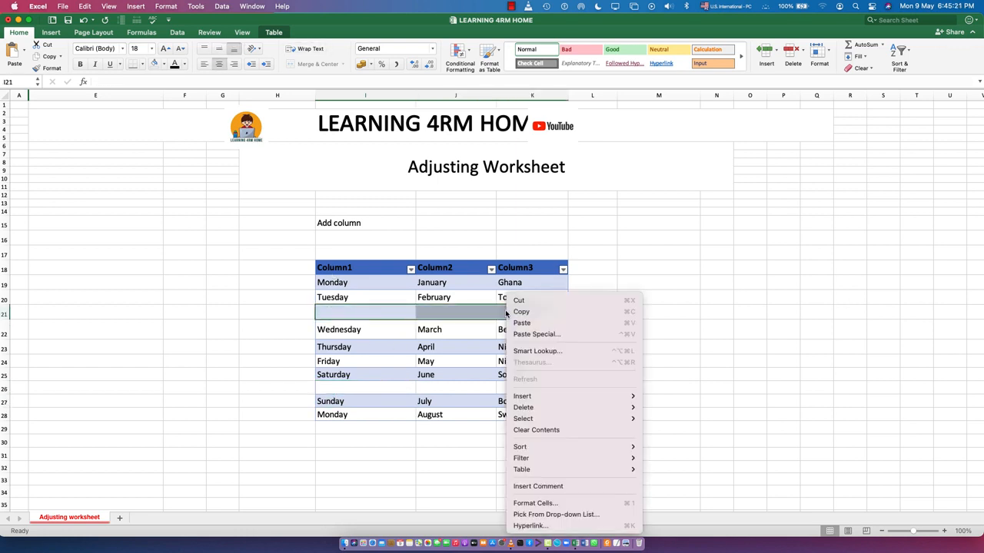
mouse_move(524, 407)
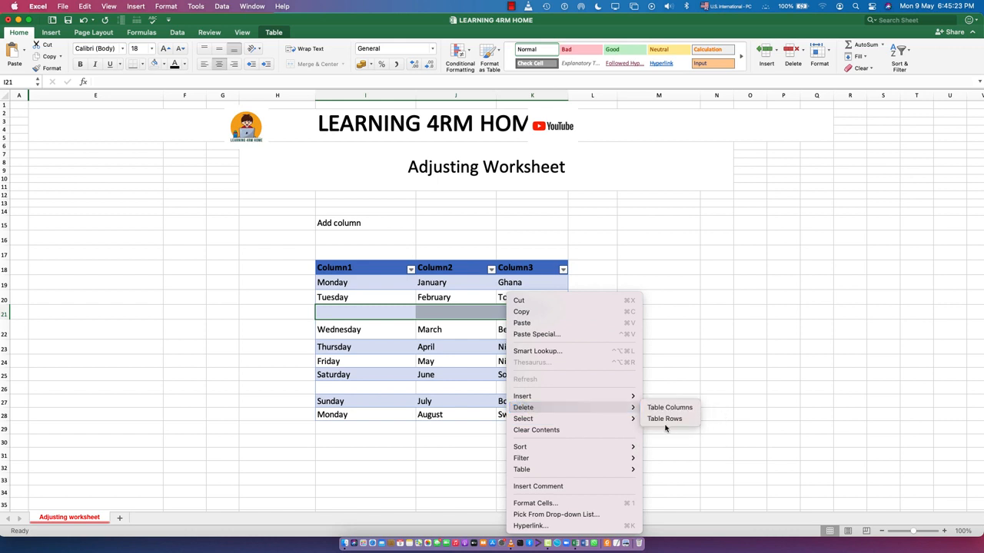
left_click(665, 421)
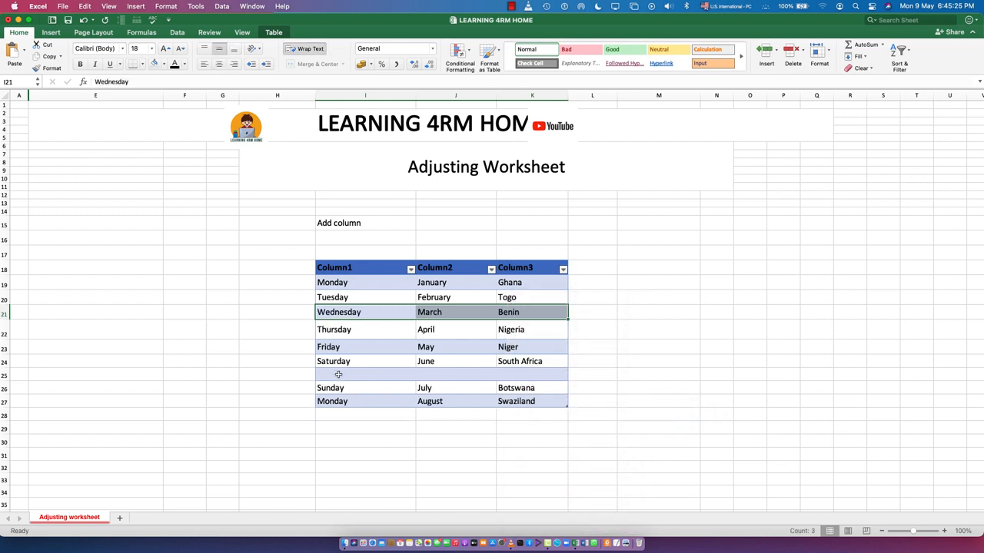
- Delete the blank table row between the Saturday and Sunday rows
left_click_drag(339, 374, 512, 375)
right_click(510, 375)
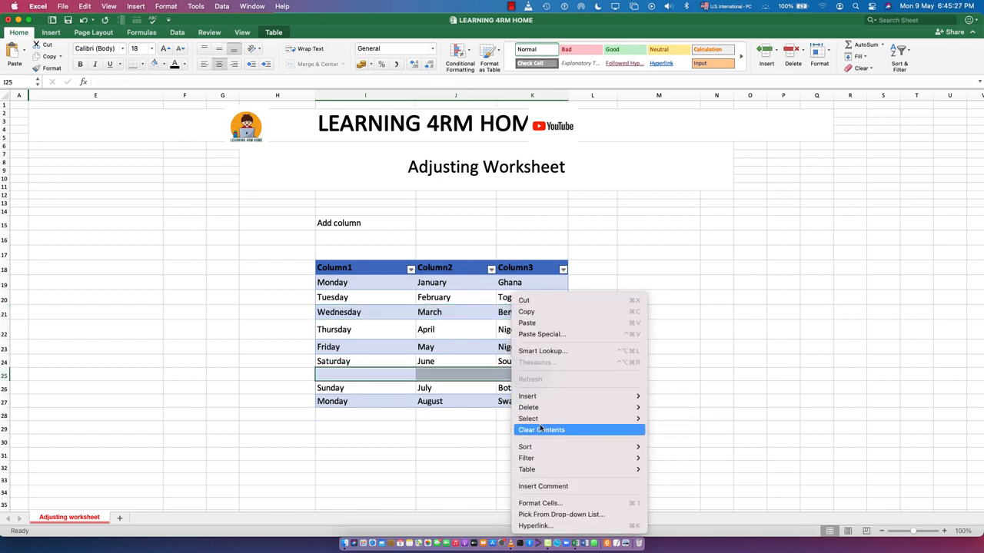
mouse_move(551, 408)
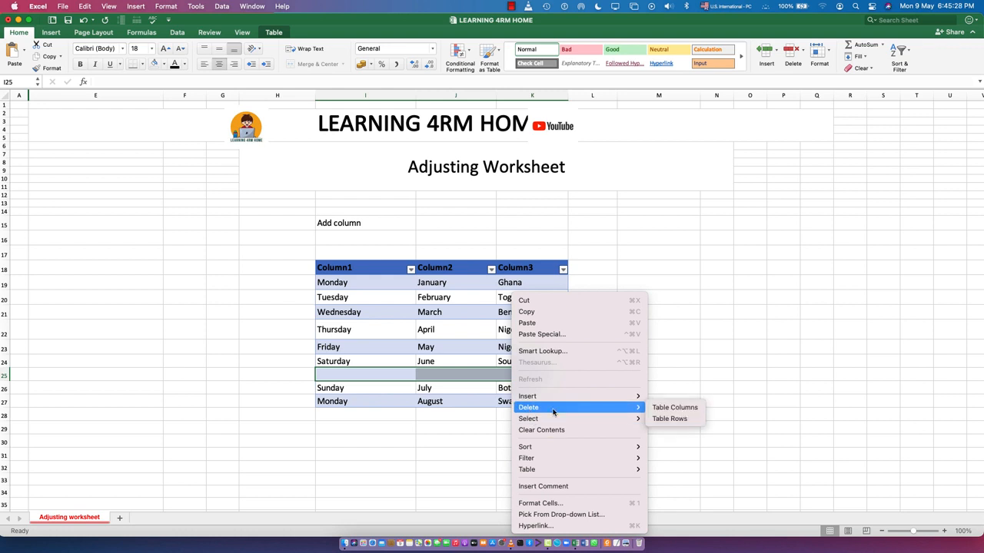
left_click(662, 418)
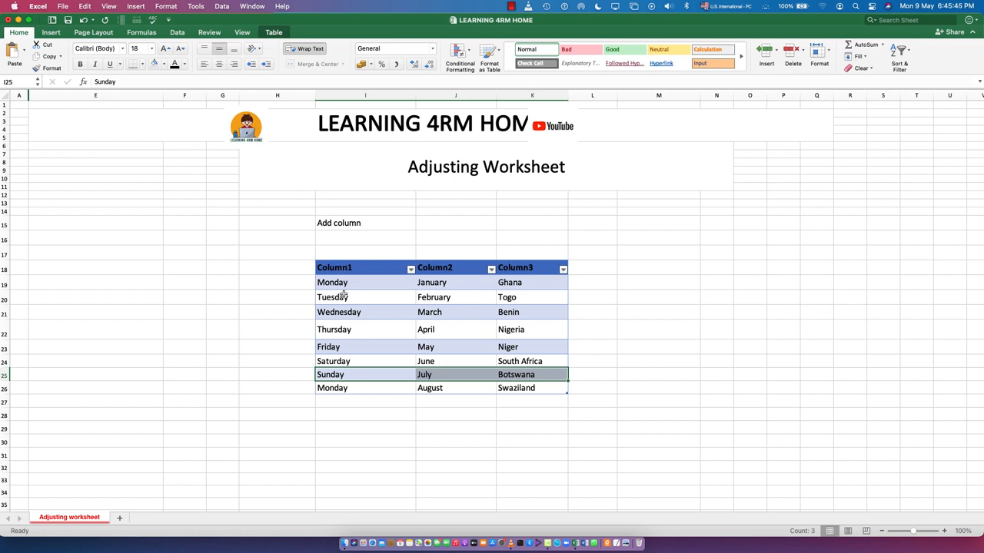
- Hide the filter buttons in the weekday table's header row
left_click(385, 310)
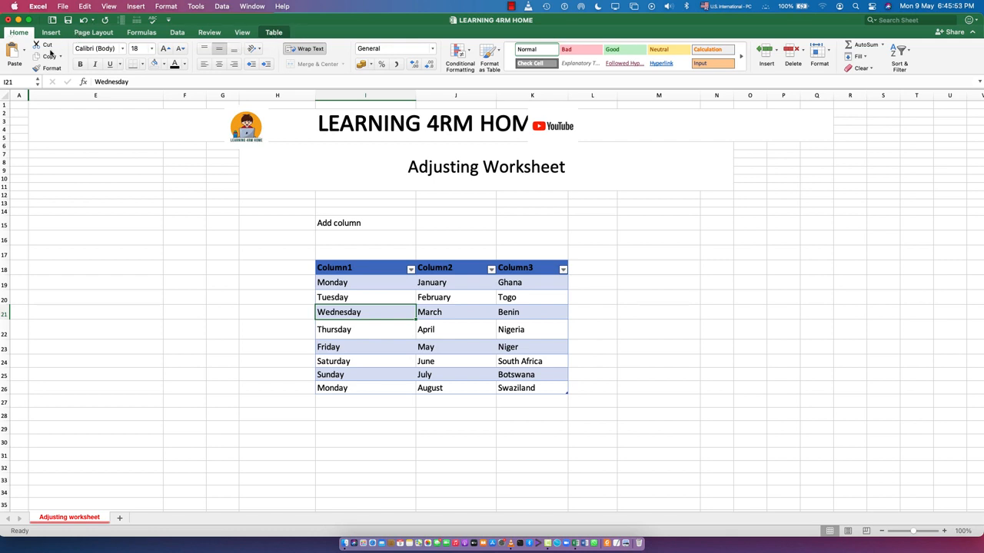
left_click(275, 32)
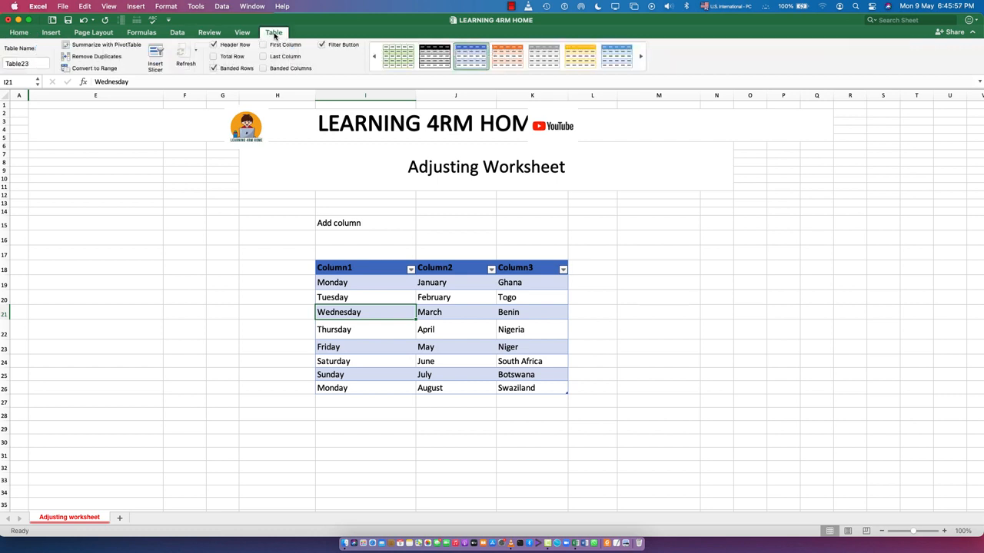
left_click(321, 45)
- Hide and restore the table's header row, and switch its filter buttons off and on again
left_click(212, 45)
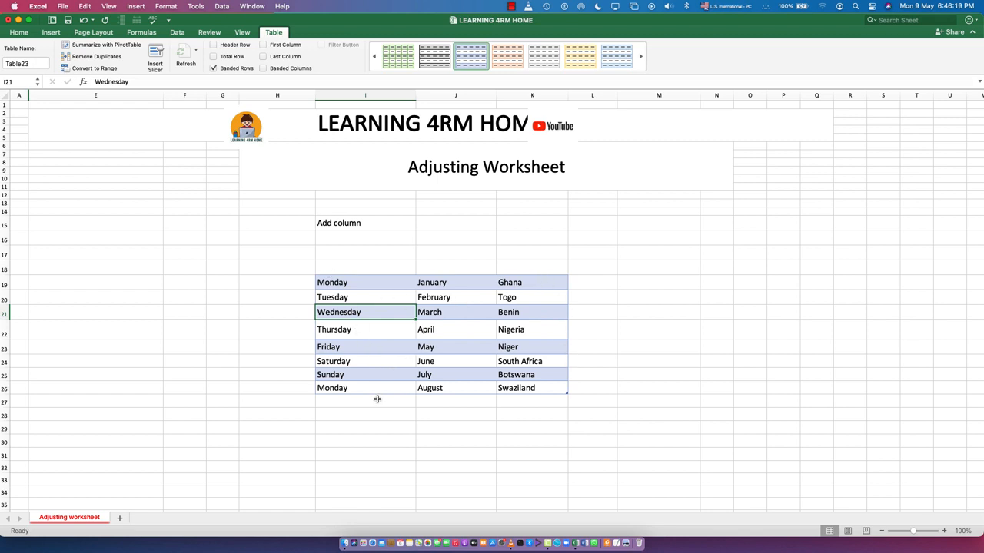
left_click(214, 45)
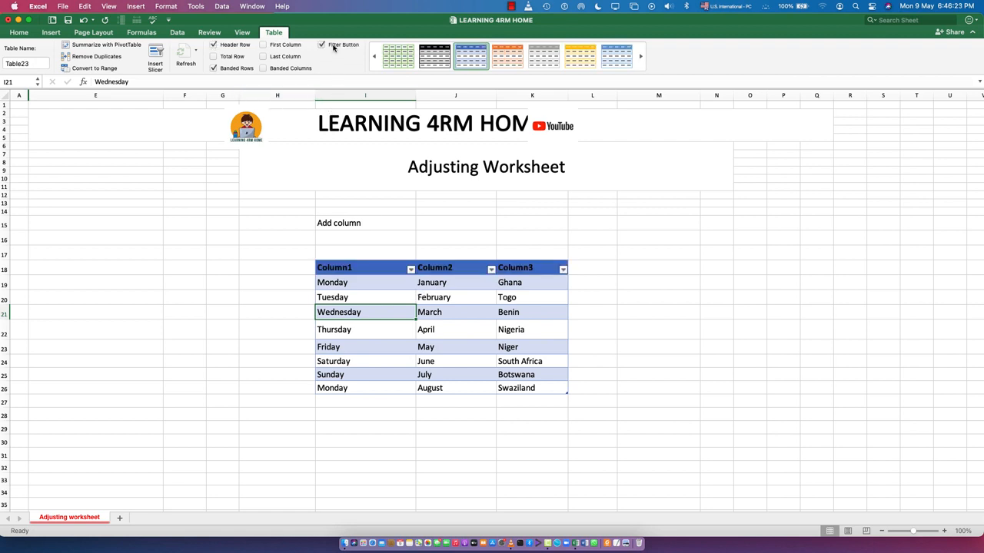
left_click(322, 45)
left_click(333, 46)
- Sort the table by the weekday column, Column1, in ascending order
left_click(411, 270)
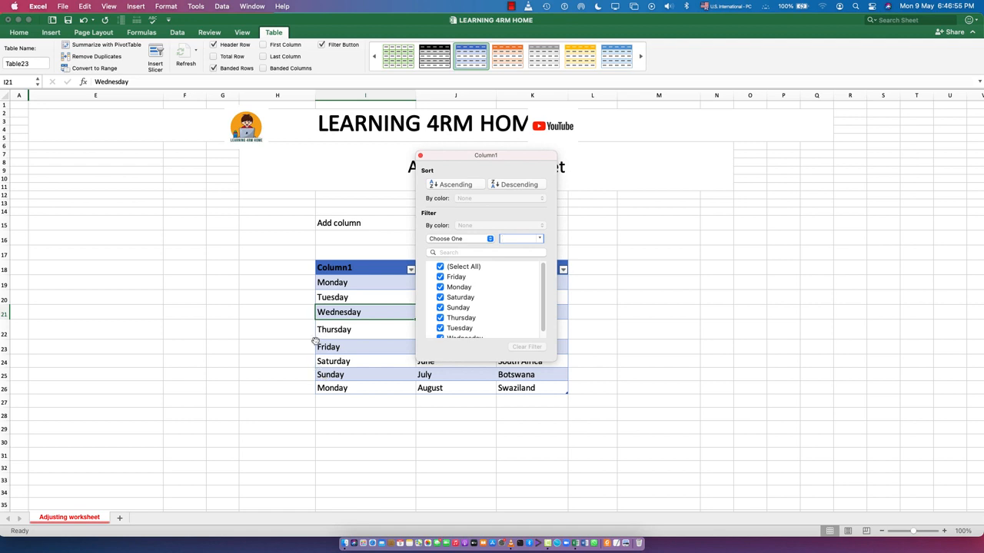
left_click(458, 186)
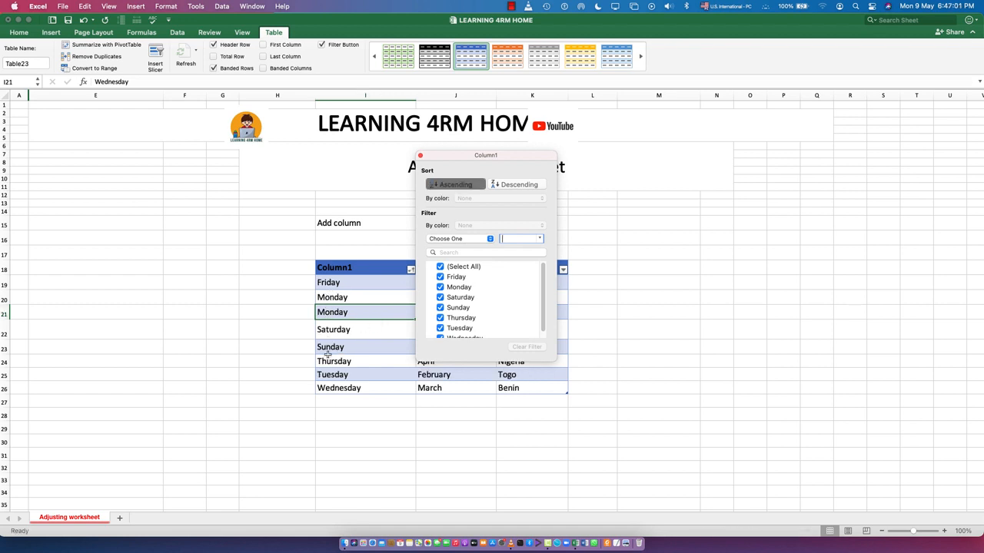
- Filter Column1 to rows that equal Saturday, and move the filter window clear of the table
left_click(467, 240)
left_click(468, 240)
left_click(453, 241)
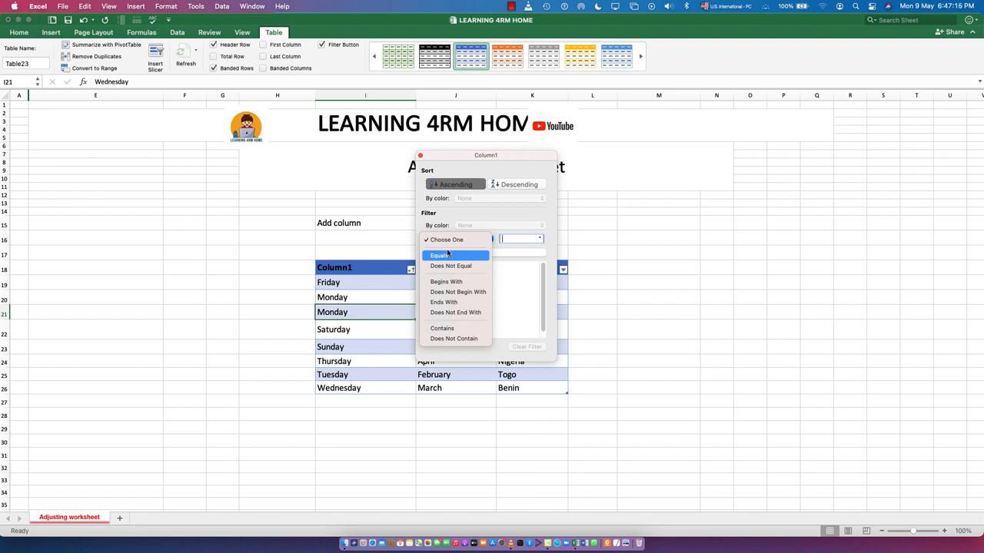
left_click(444, 257)
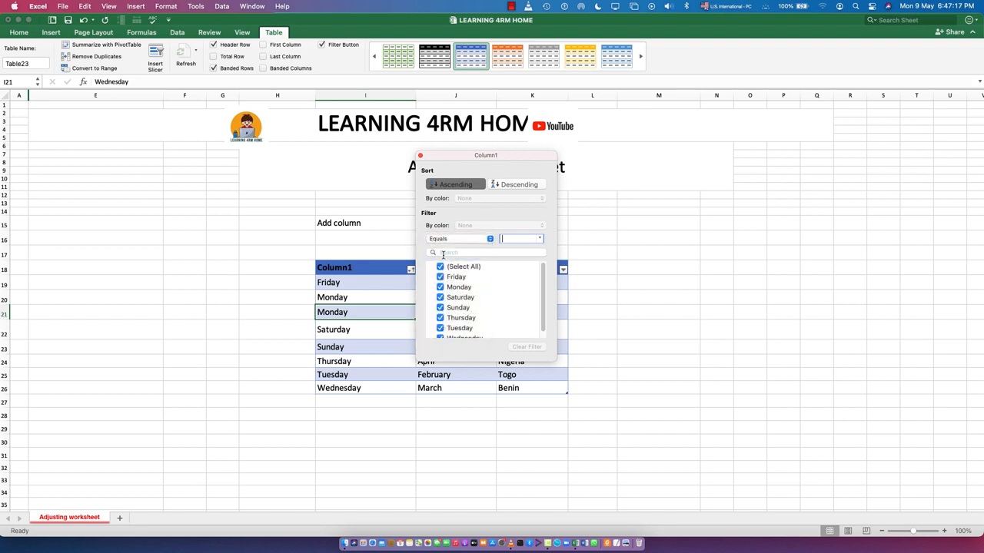
left_click(540, 241)
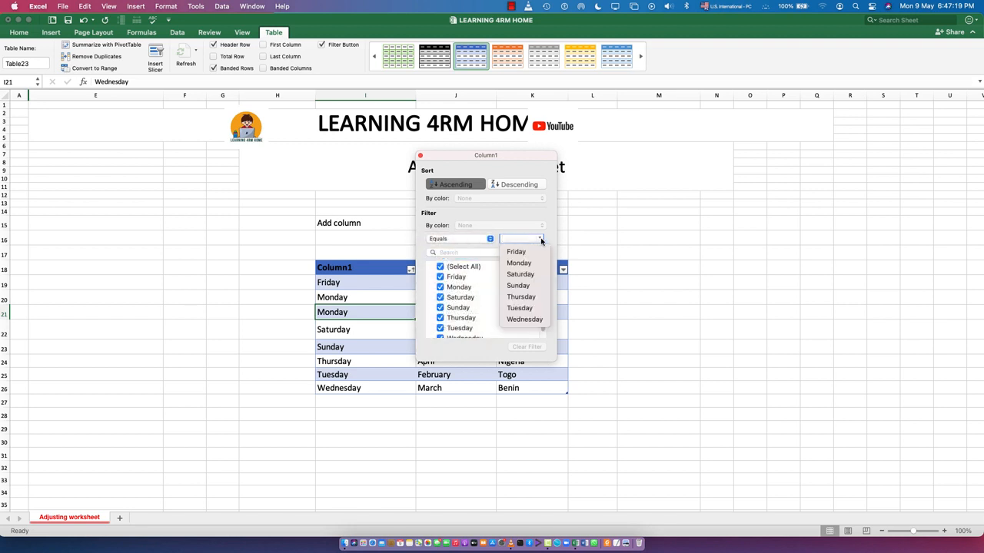
left_click(519, 275)
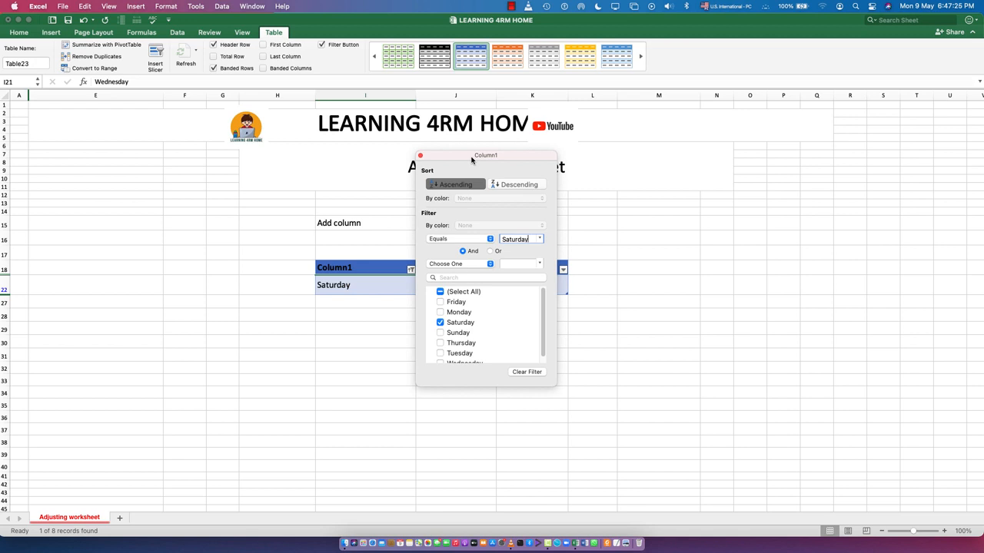
left_click_drag(471, 159, 686, 162)
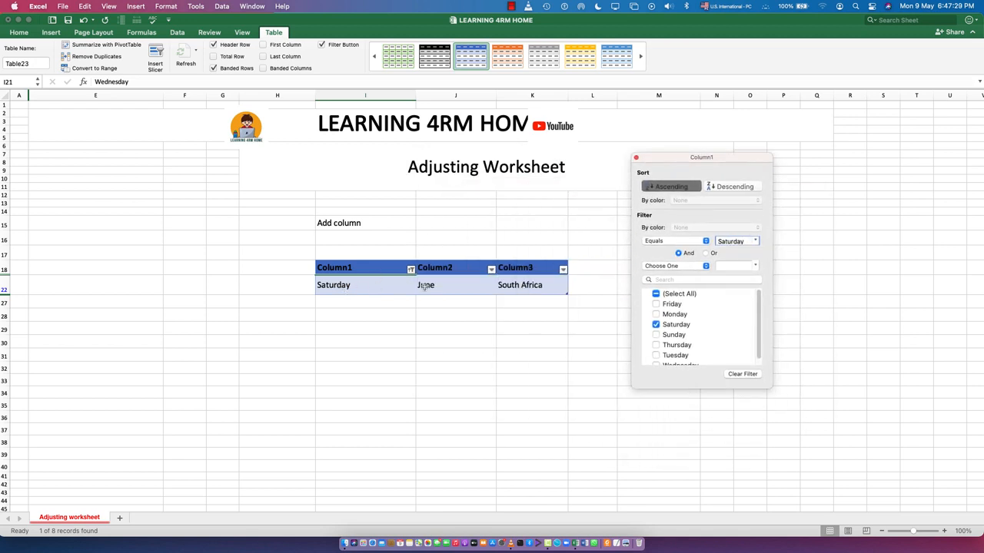
- Change the Column1 filter value to Sunday and look over the filtered table
left_click(757, 242)
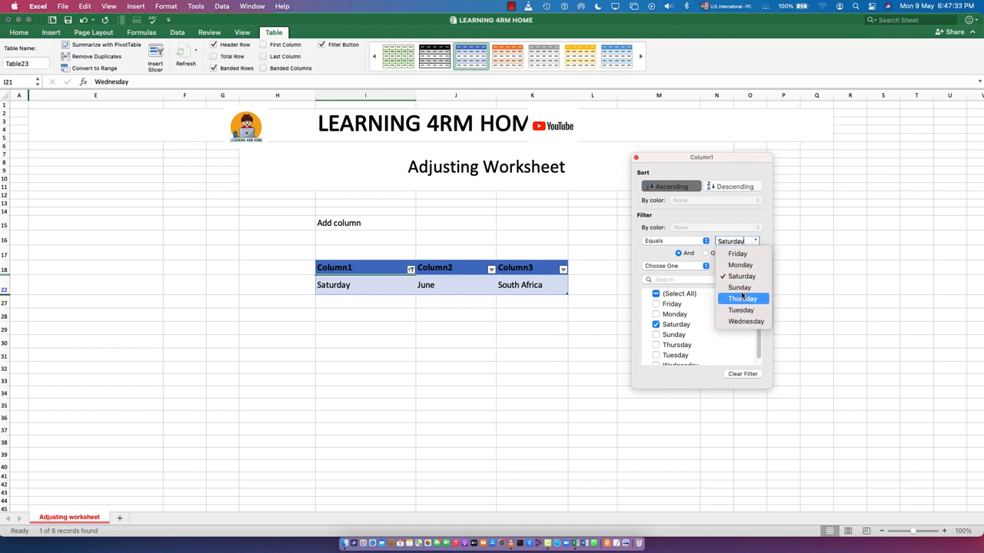
left_click(740, 289)
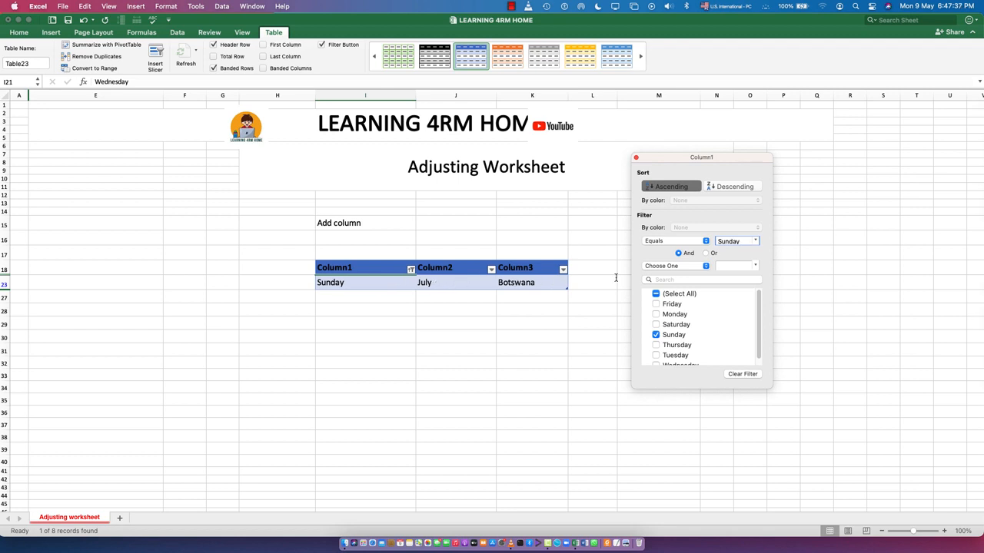
scroll(695, 321, "down", 1)
scroll(695, 320, "up", 1)
- Change the Column1 filter condition to Ends With and set its value to y
left_click(667, 244)
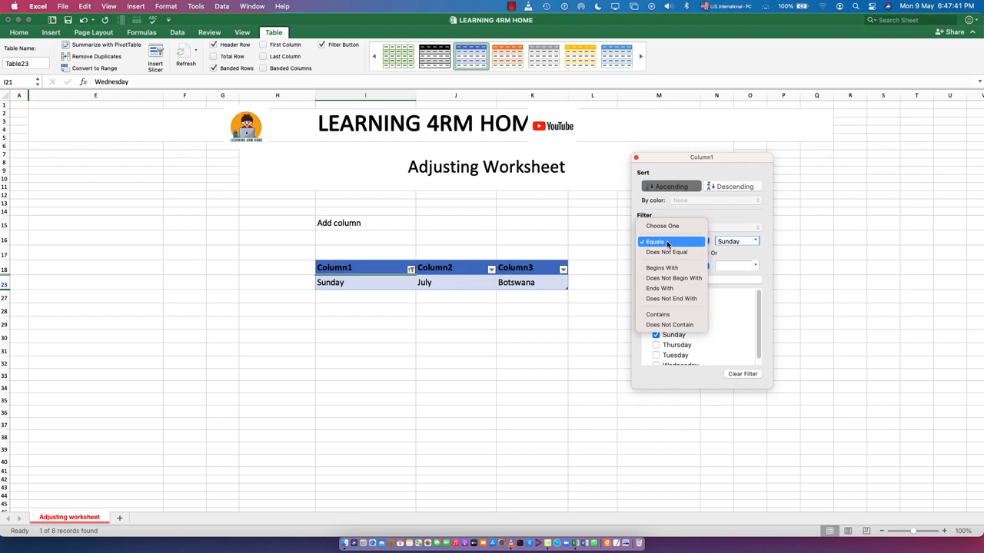
left_click(664, 289)
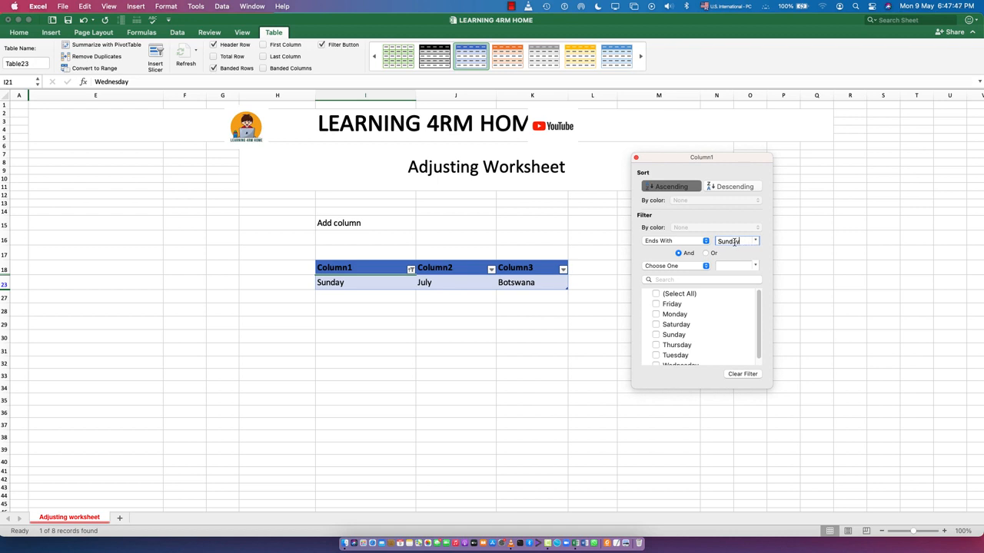
left_click_drag(736, 242, 711, 243)
type("y")
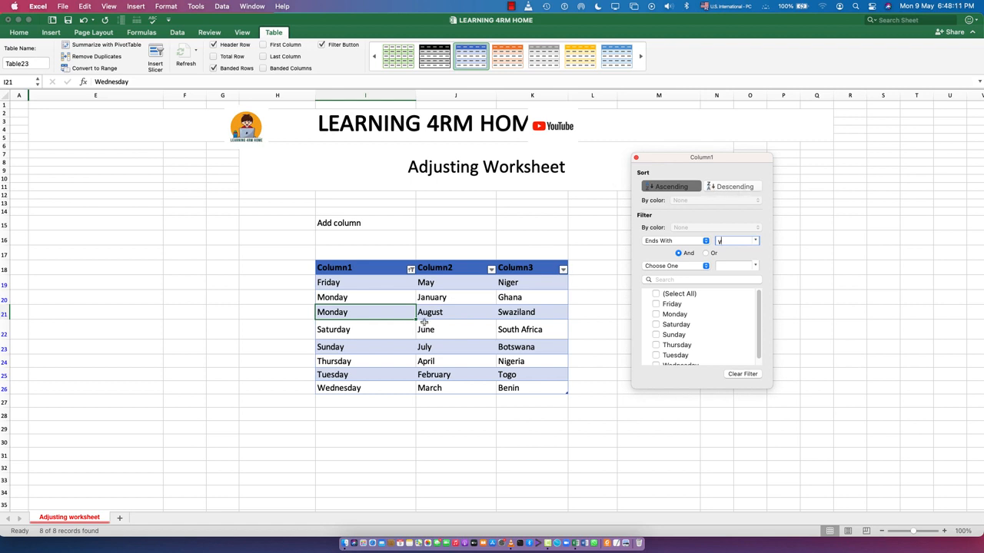
- Filter Column1 to entries that contain m, and clear the filter and close its window
left_click(651, 244)
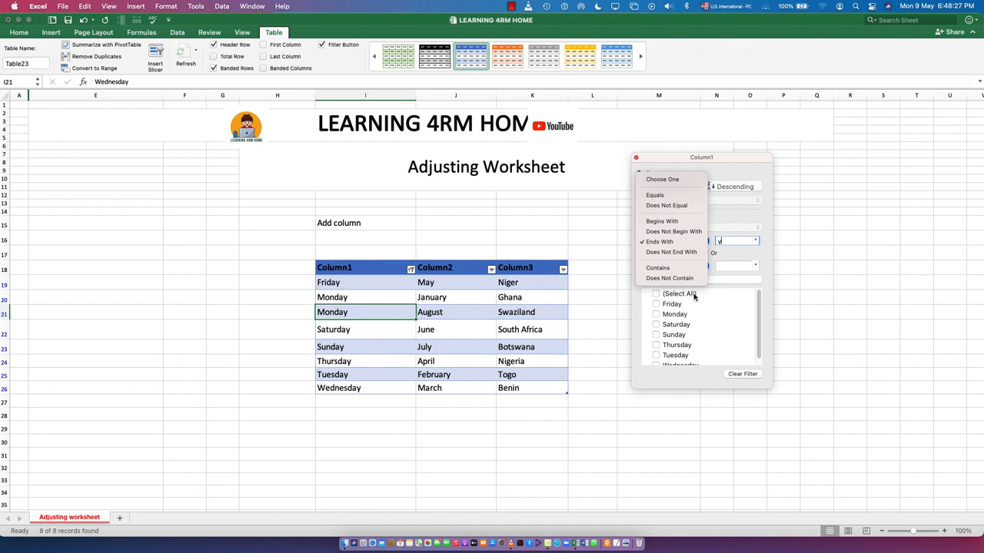
left_click(657, 268)
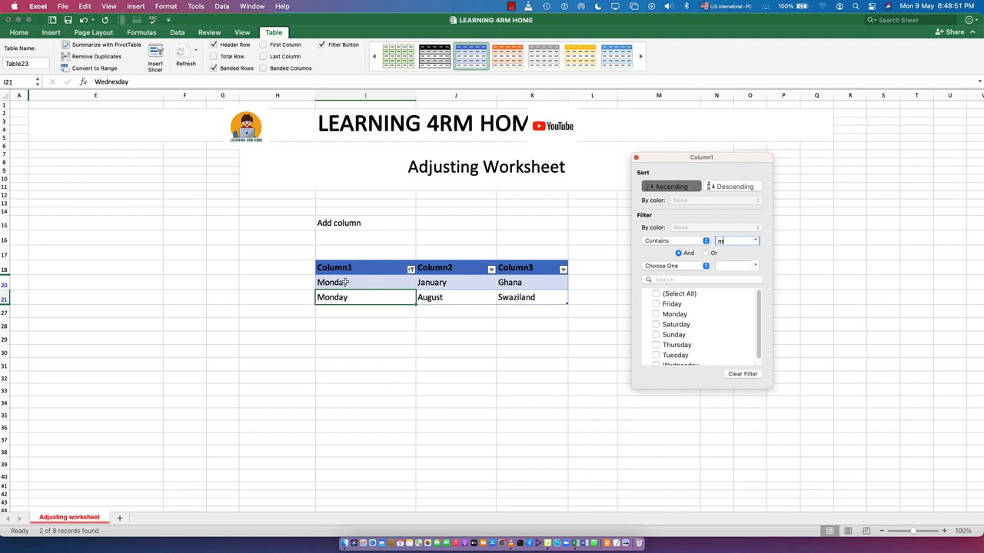
left_click(733, 374)
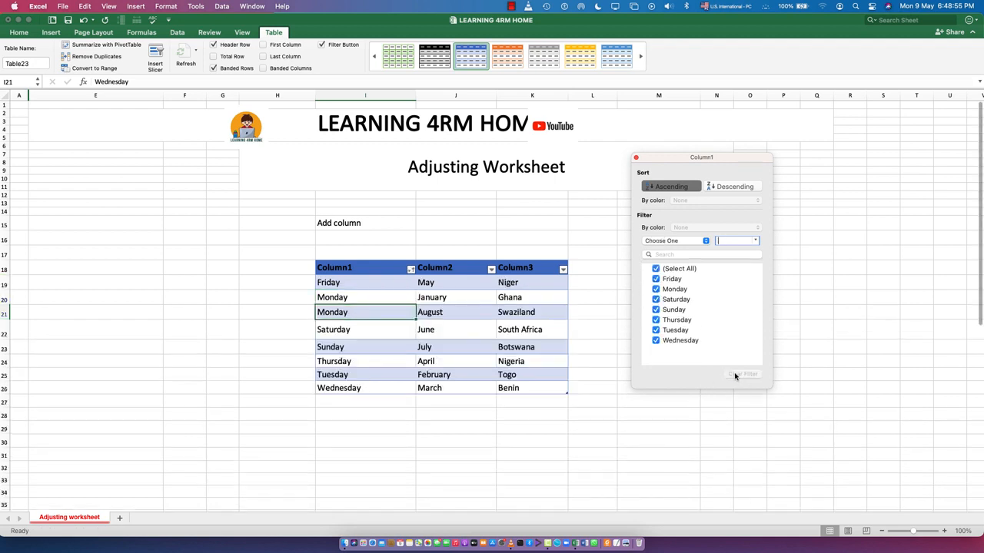
left_click(635, 158)
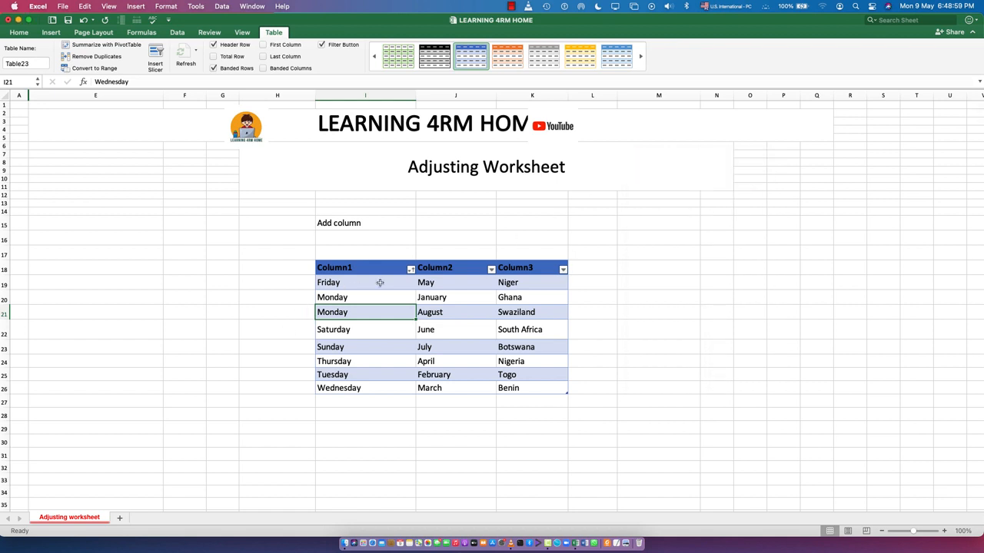
- Turn off the filter buttons of the weekday table and deselect the table
left_click(322, 45)
left_click(441, 432)
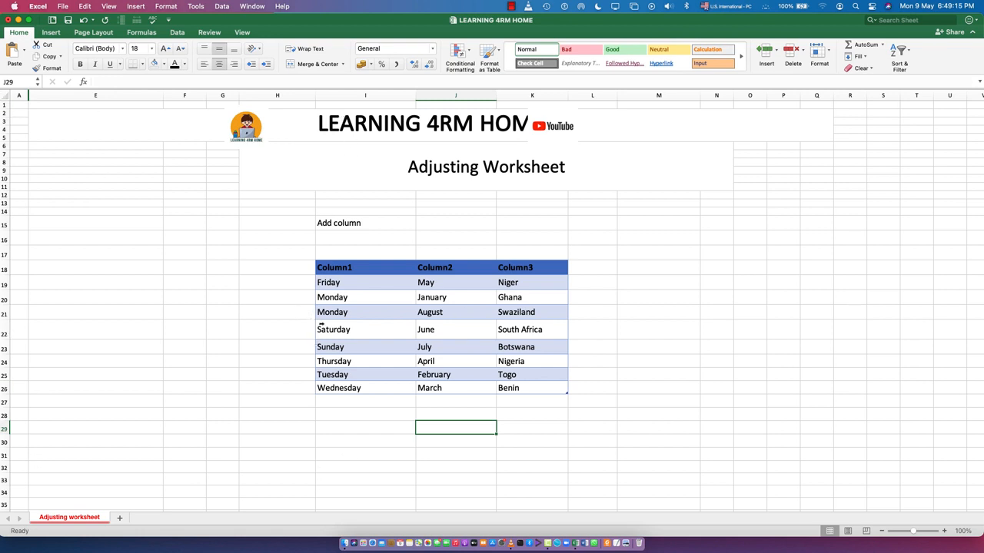
- Insert a blank table row above the Saturday row
left_click(431, 330)
right_click(432, 330)
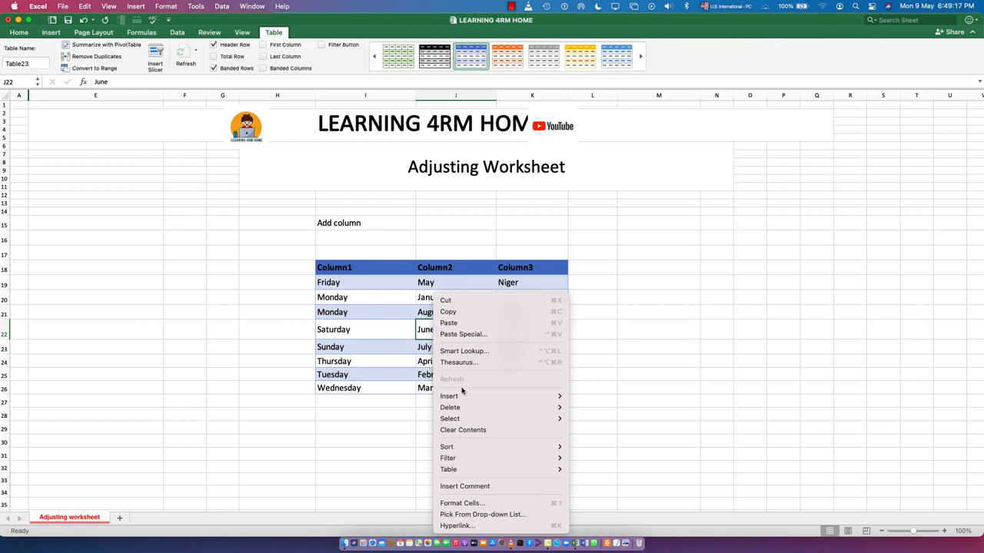
mouse_move(492, 395)
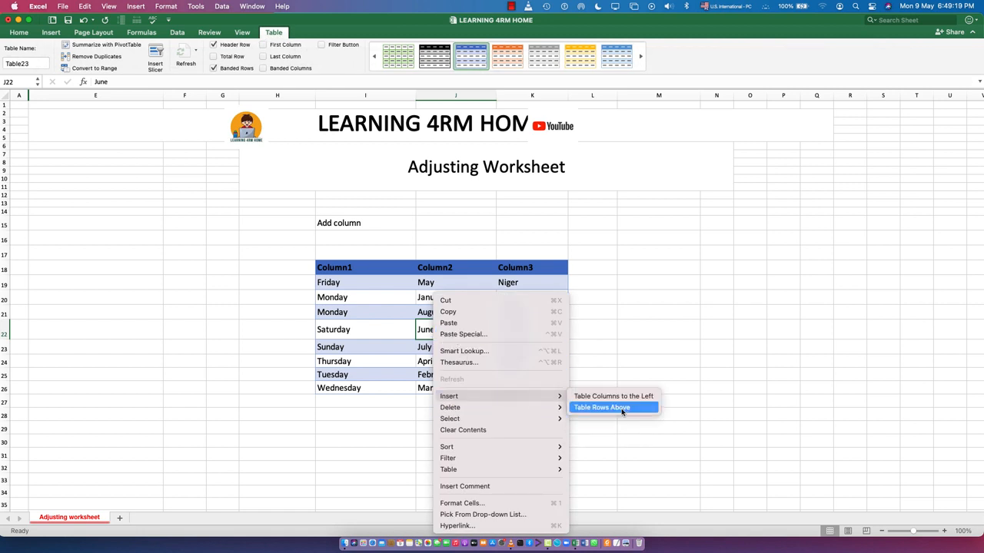
left_click(621, 408)
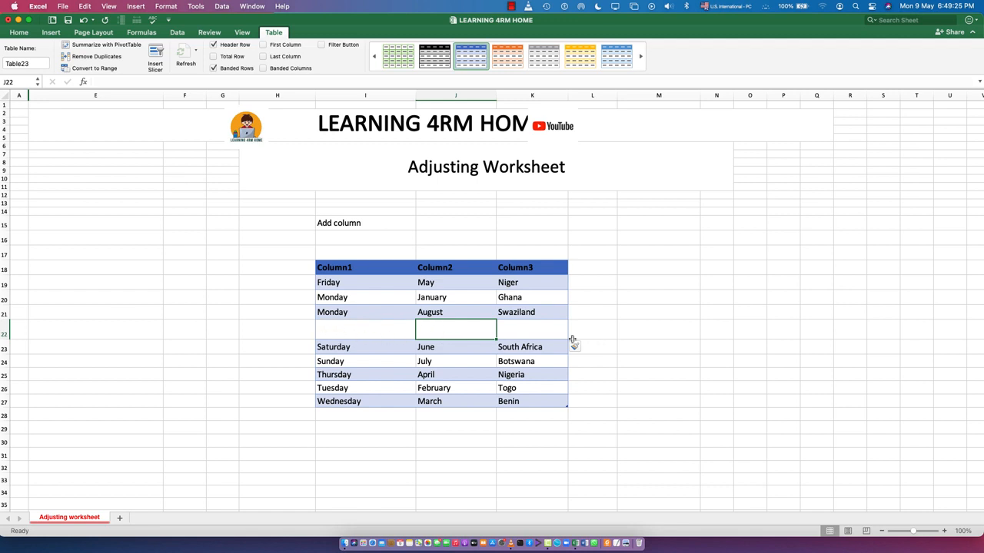
left_click(429, 369)
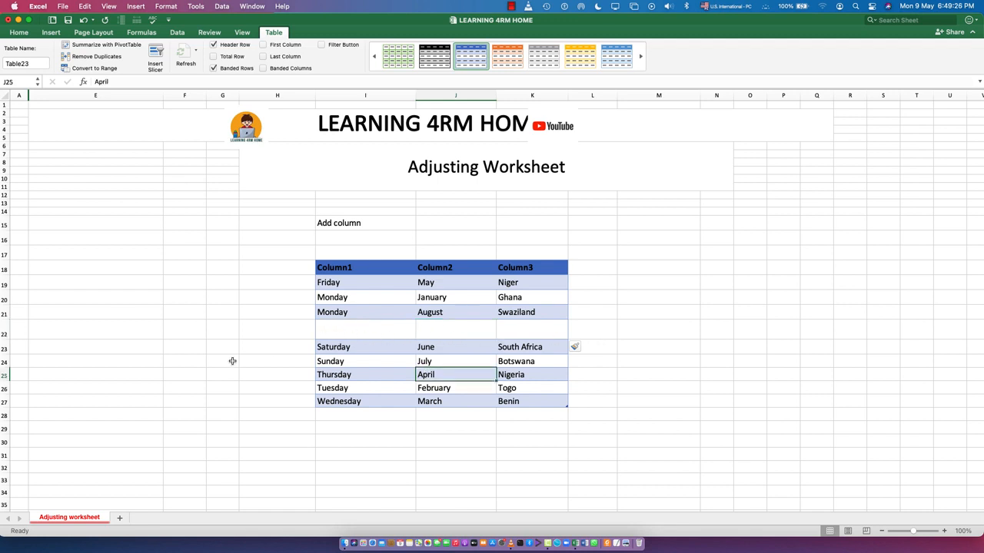
- Insert an entire worksheet row at row 22, above the blank table row
left_click(4, 332)
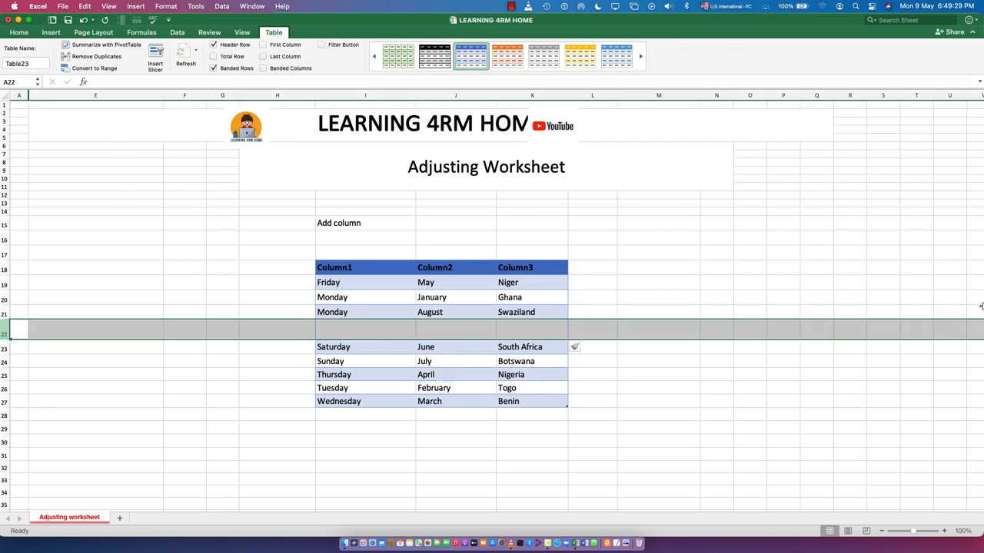
left_click(123, 389)
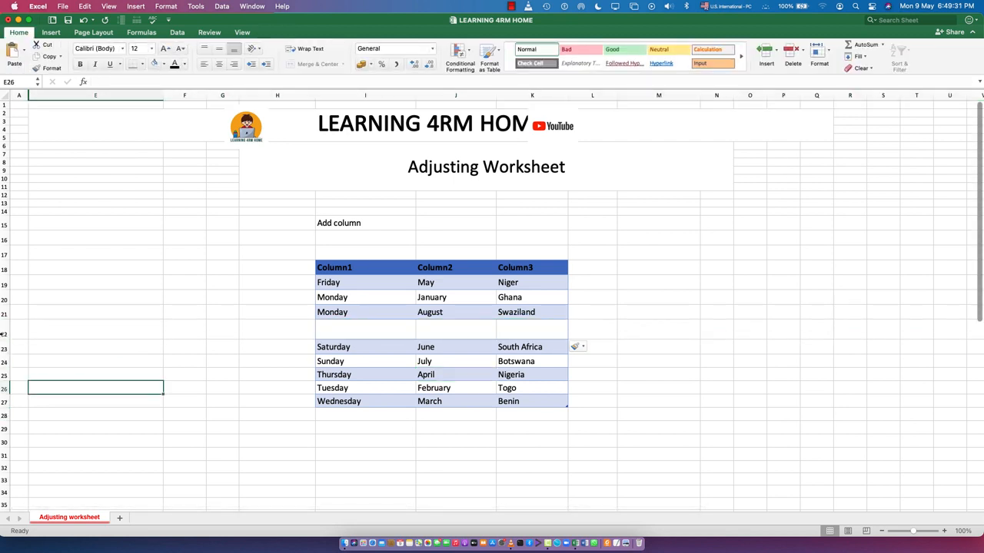
right_click(3, 332)
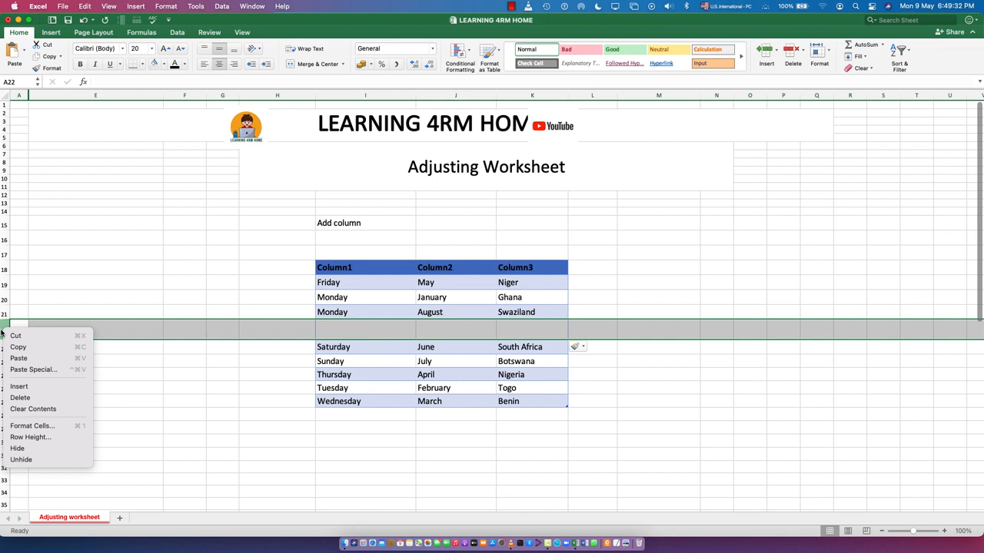
left_click(23, 387)
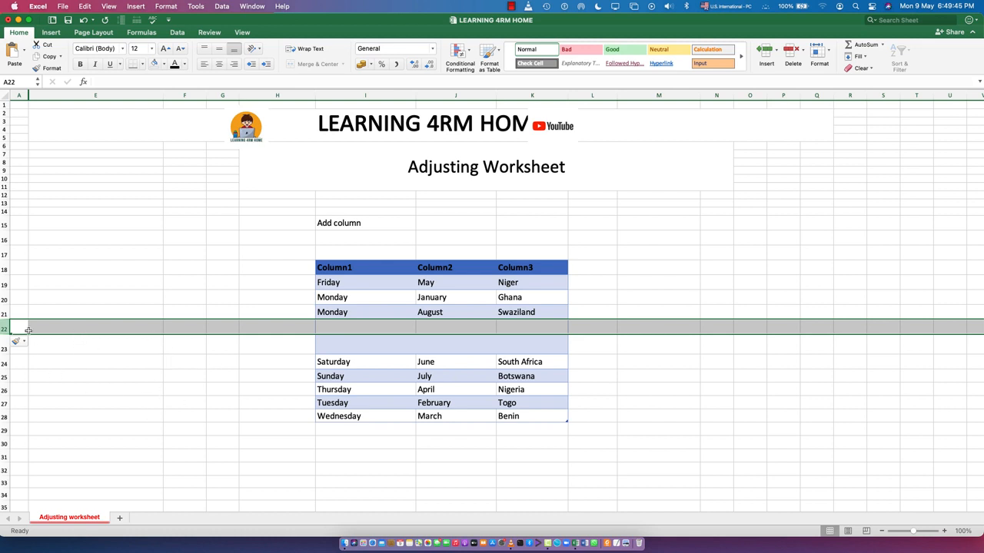
- Insert five worksheet rows at once above row 20, using rows 20 to 24 as the selection
left_click_drag(38, 313, 44, 342)
left_click_drag(5, 299, 5, 364)
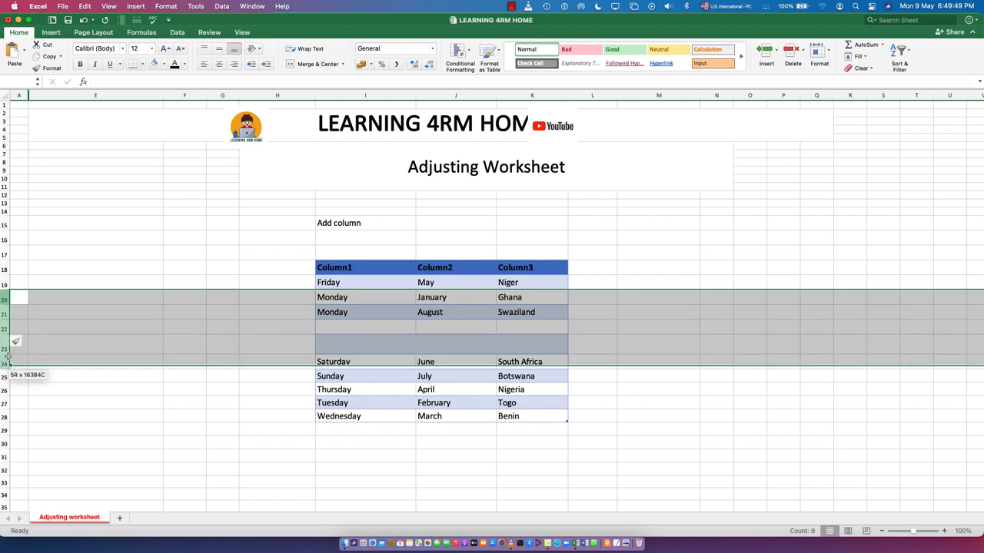
right_click(2, 298)
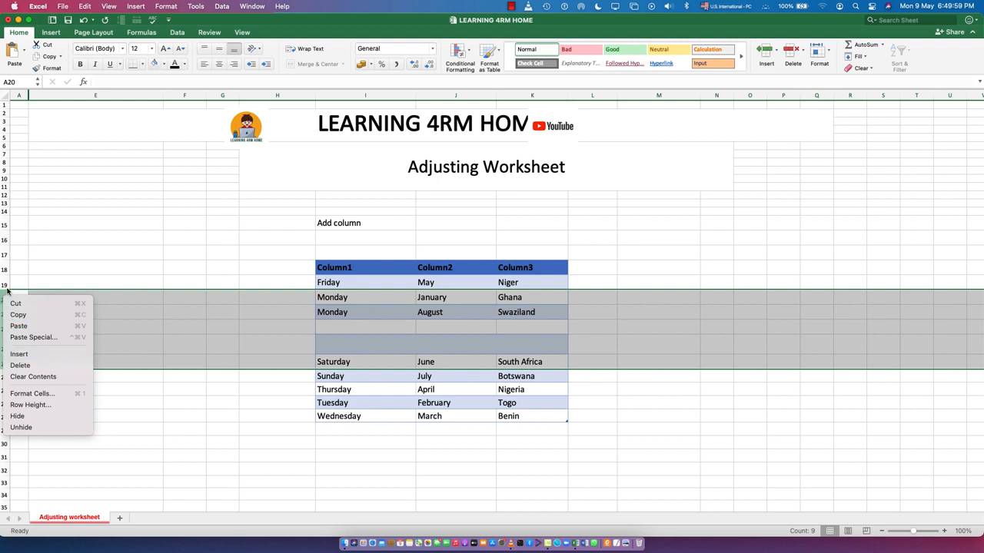
left_click(20, 355)
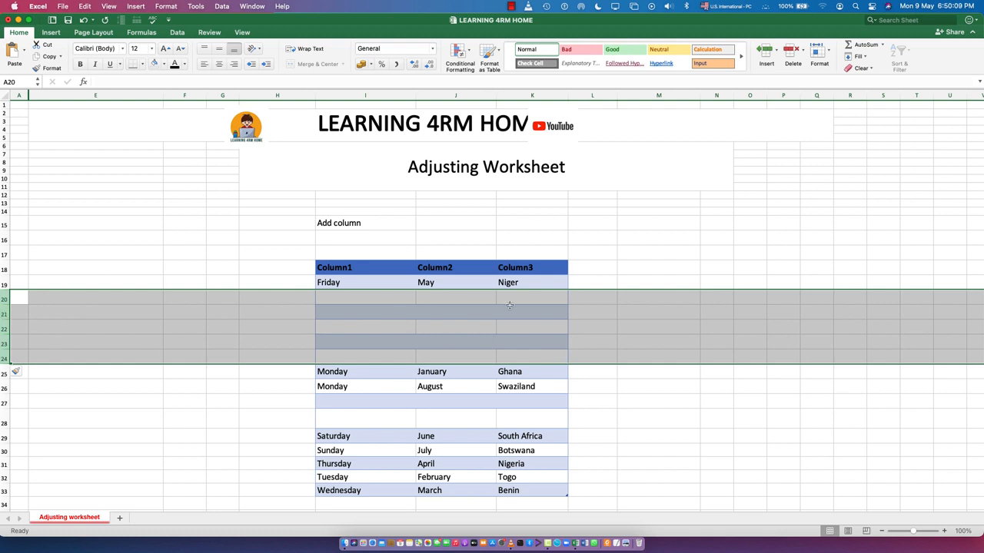
left_click(708, 393)
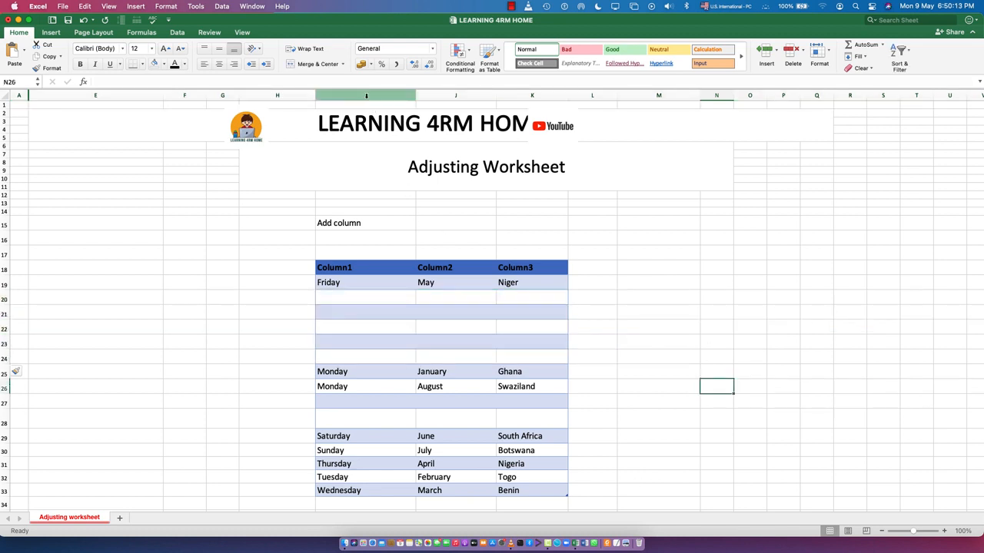
- Insert two worksheet columns before column I, using columns I and J as the selection
left_click_drag(366, 94, 441, 94)
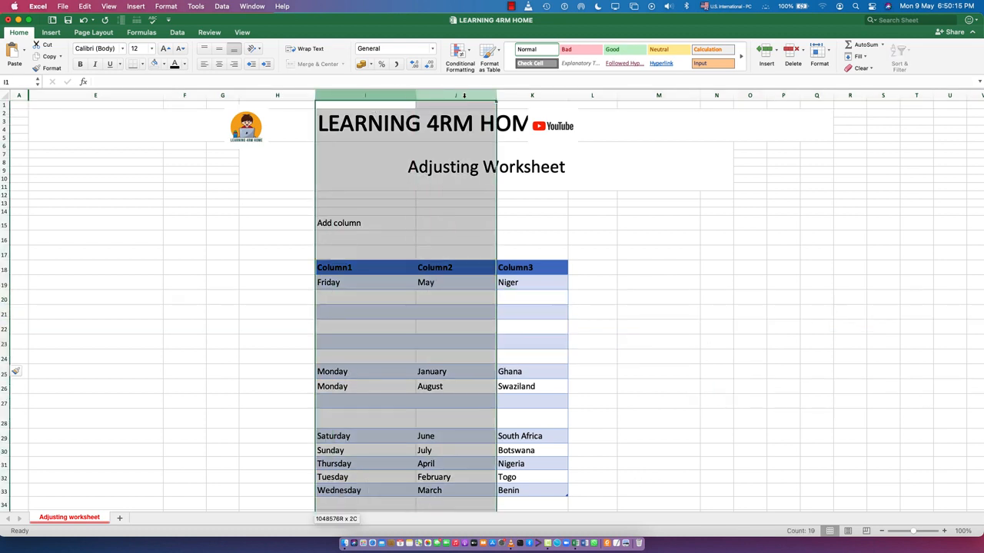
right_click(463, 95)
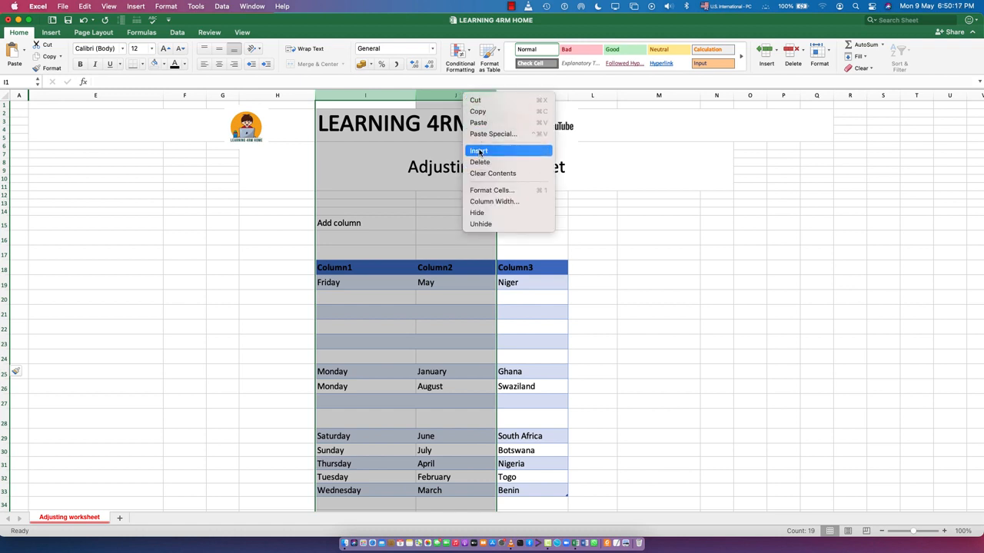
left_click(480, 152)
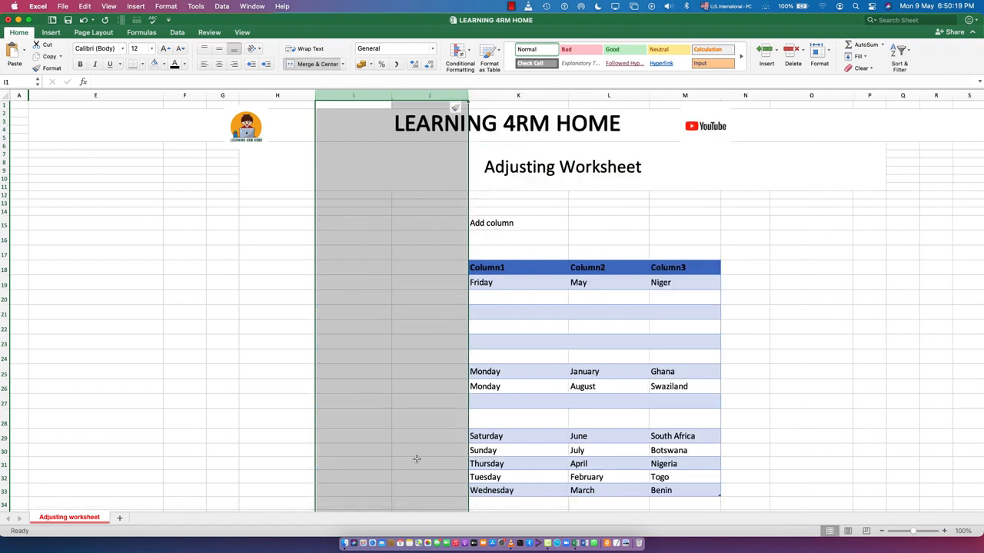
left_click(221, 340)
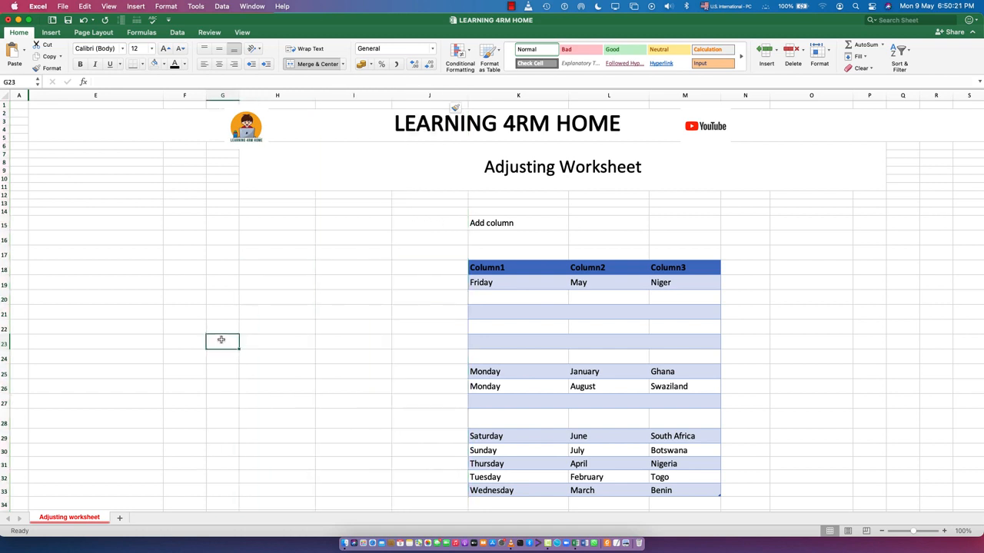